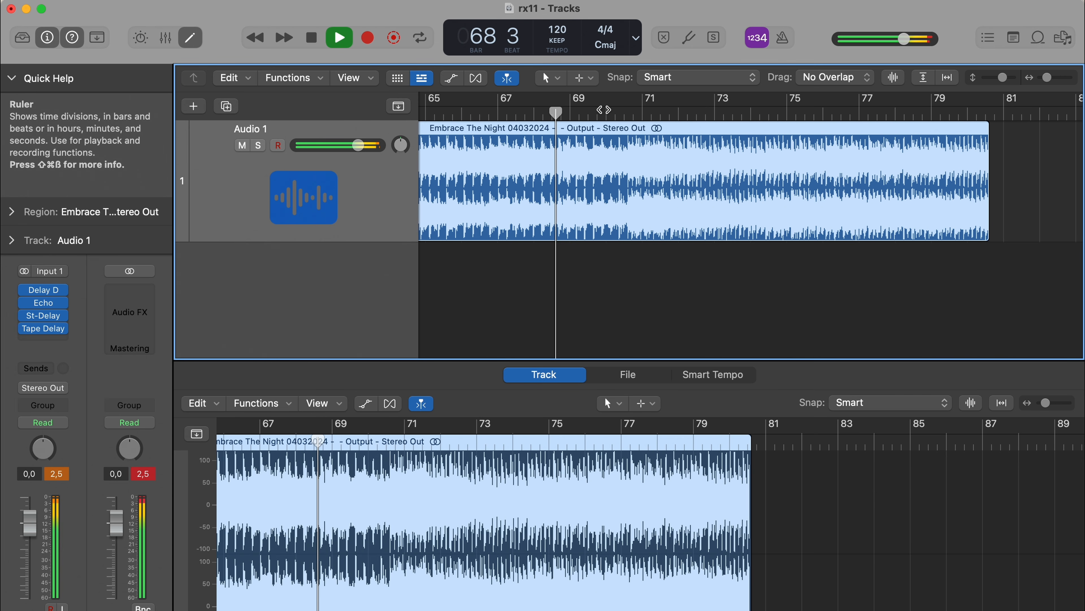
left_click(478, 446)
left_click(446, 446)
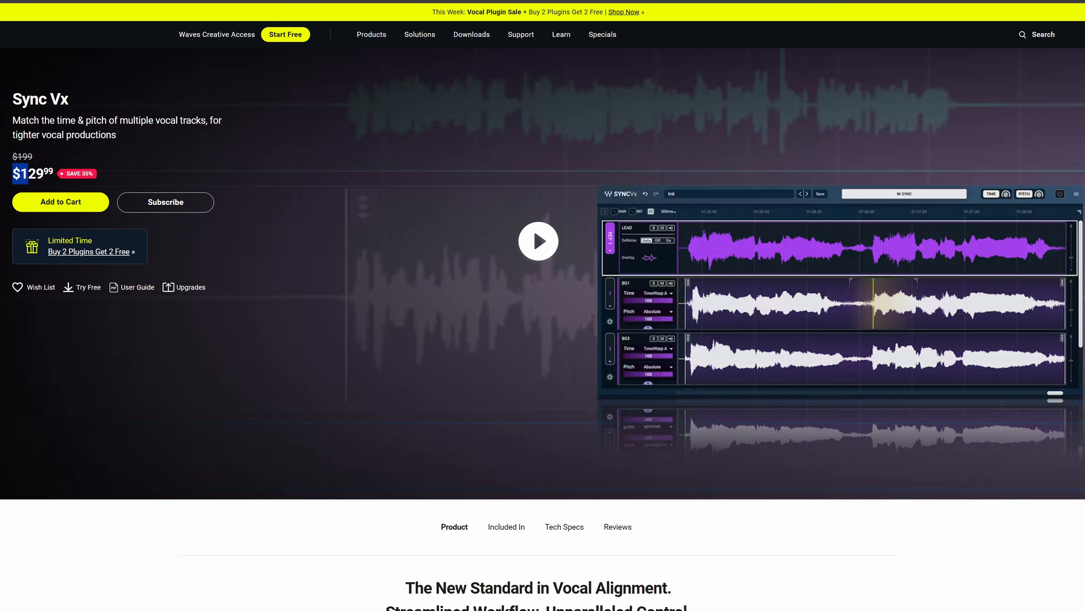
Step: Examine the Sync Vx price and switch the VocAlign product page from Standard to VocAlign Pro
left_click_drag(28, 173, 49, 176)
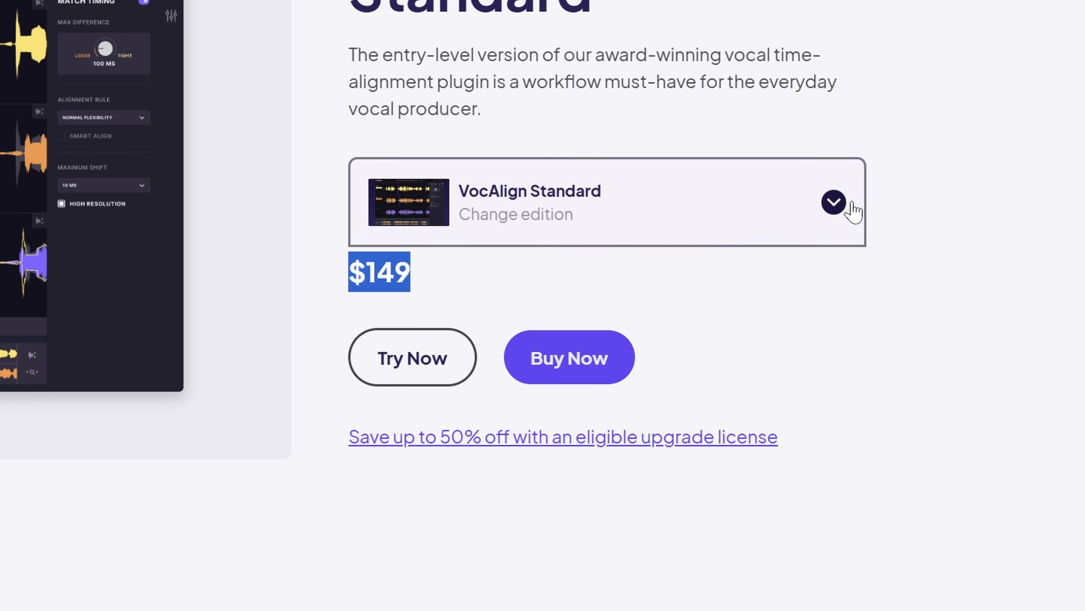
left_click(833, 203)
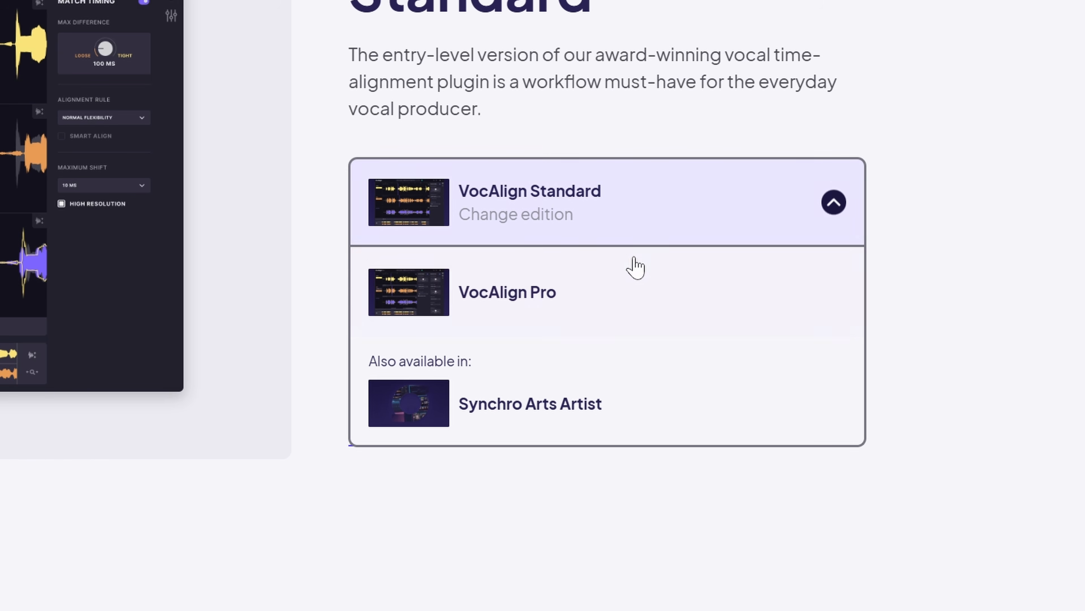
left_click(571, 292)
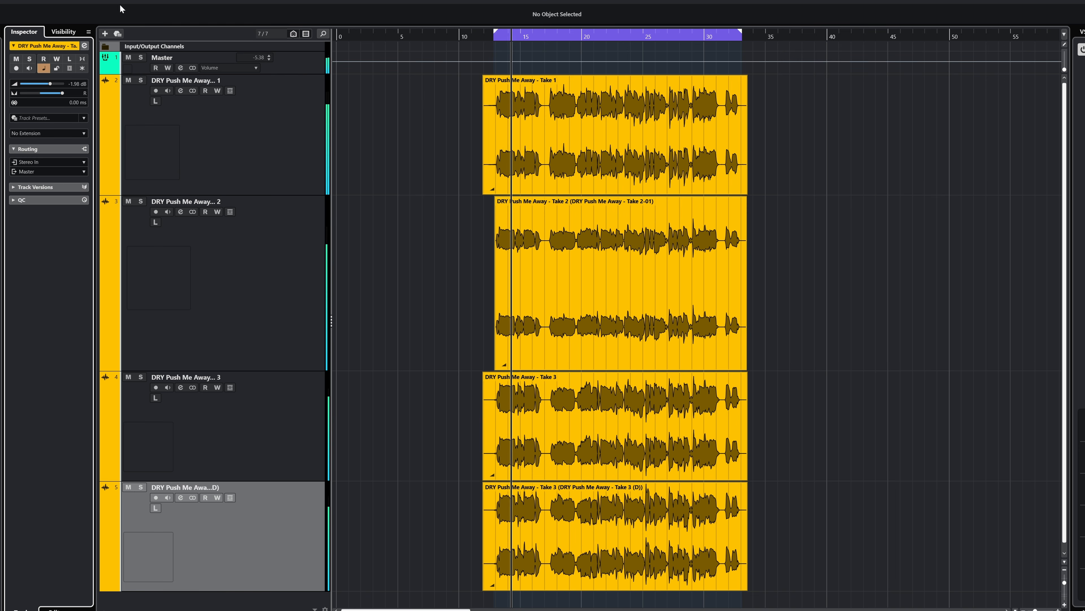
Step: Apply the Sync Vx extension to the Take 1 event on the first vocal track
left_click(503, 177)
left_click(41, 1)
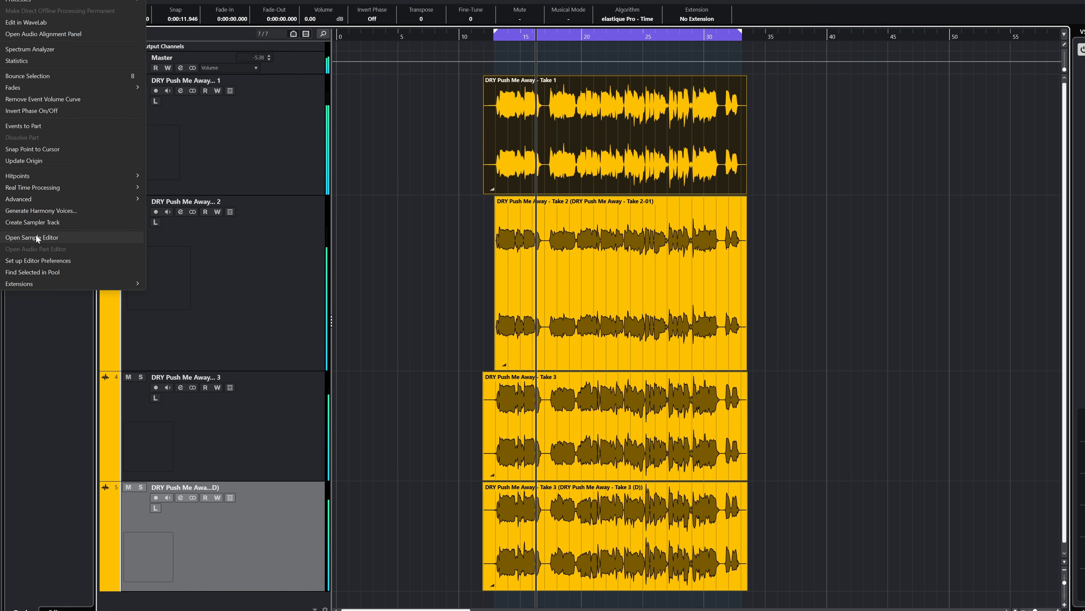
mouse_move(54, 281)
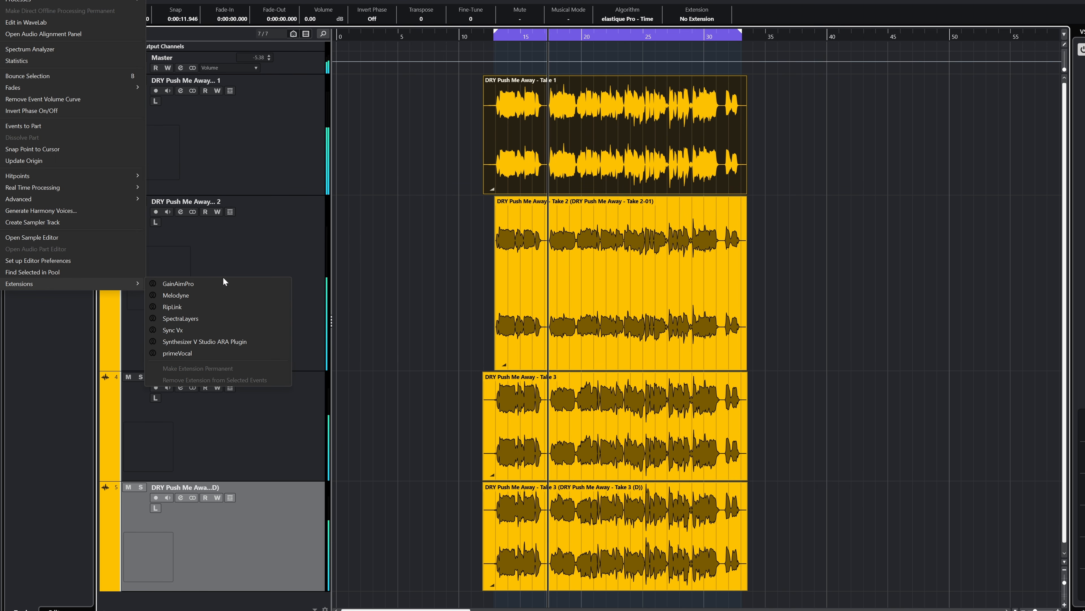
left_click(216, 330)
Step: Apply the Sync Vx extension to the Take 2 event on the second vocal track
double_click(622, 268)
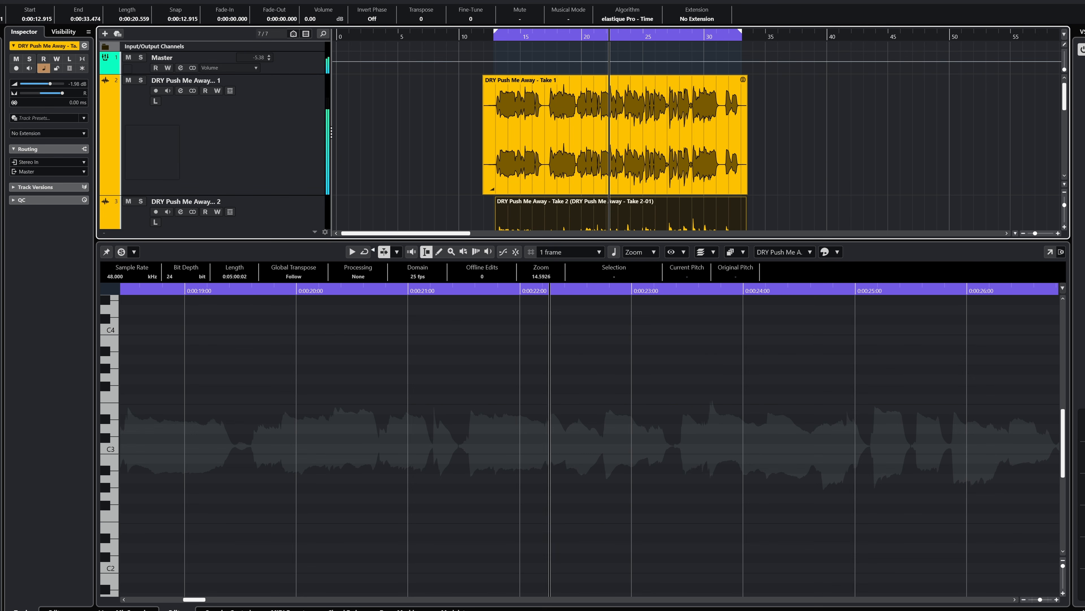
left_click(41, 1)
mouse_move(69, 284)
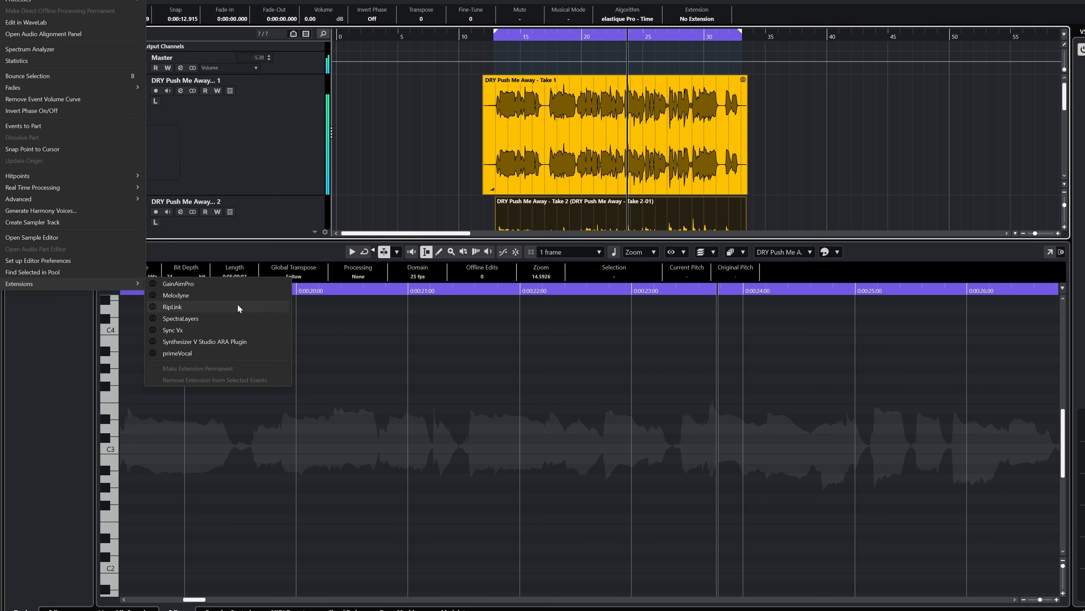
left_click(231, 331)
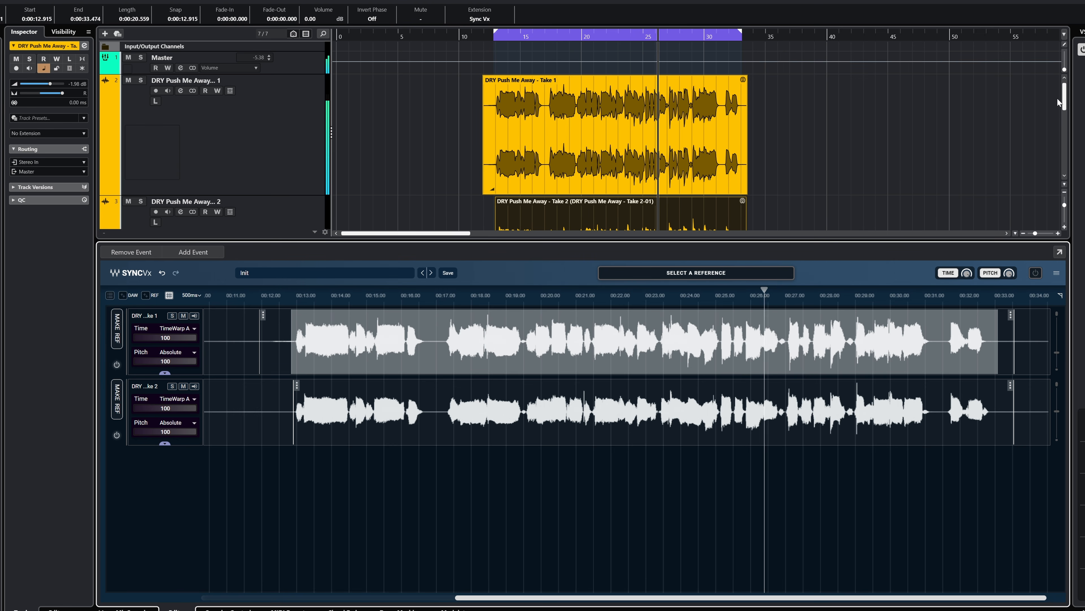
Step: Apply the Sync Vx extension to the Take 3 event on the third vocal track
left_click_drag(1065, 94, 1068, 136)
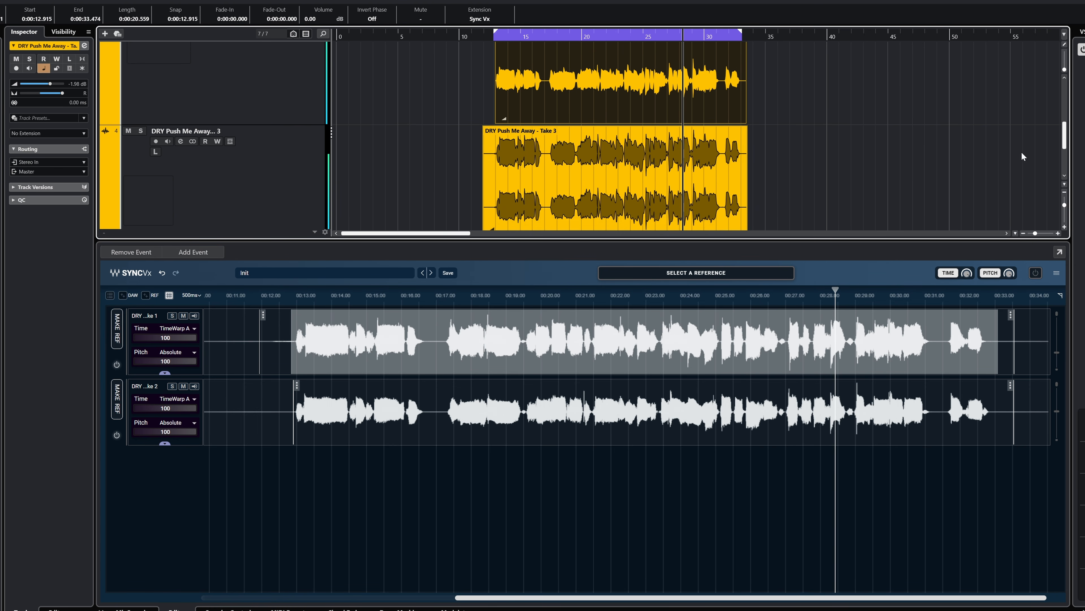
left_click(545, 186)
left_click(43, 1)
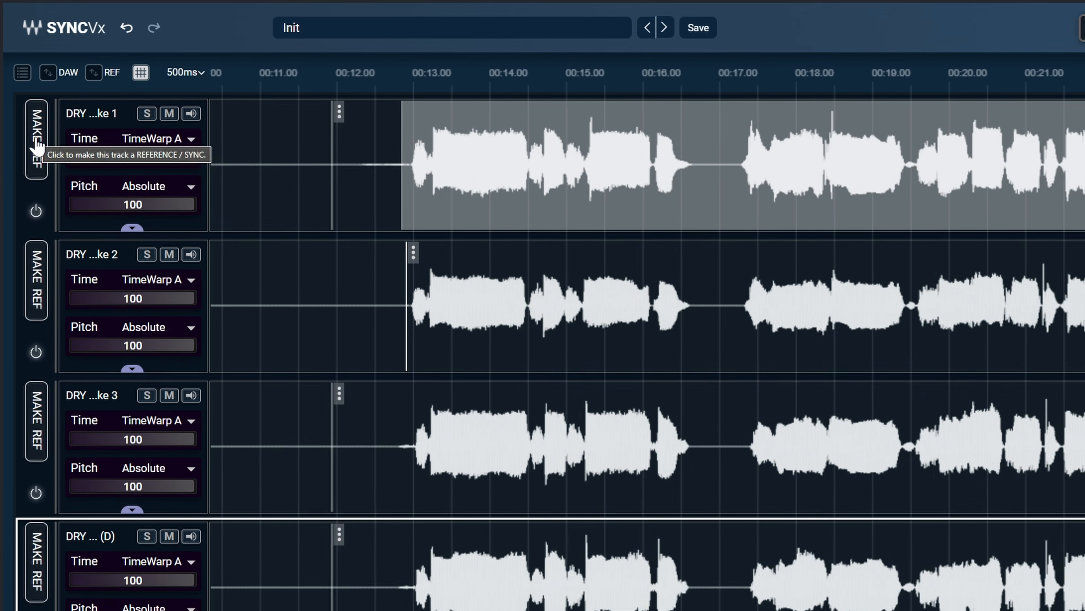
Step: Make the Take 1 track reference 1 and open the reference and sync choices of the Take 2 track
left_click(19, 96)
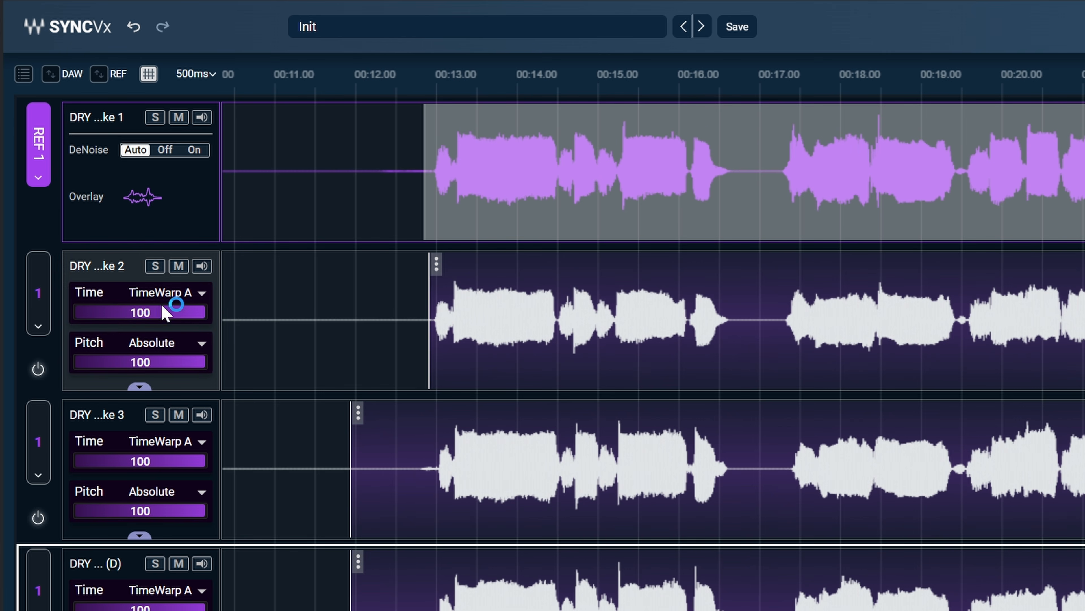
left_click(35, 301)
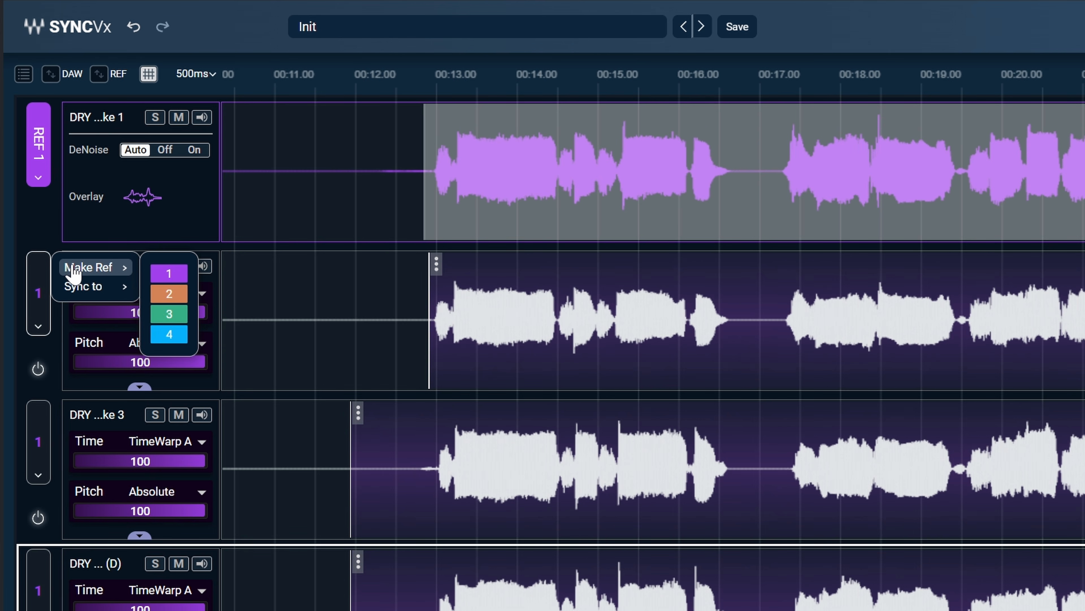
mouse_move(72, 290)
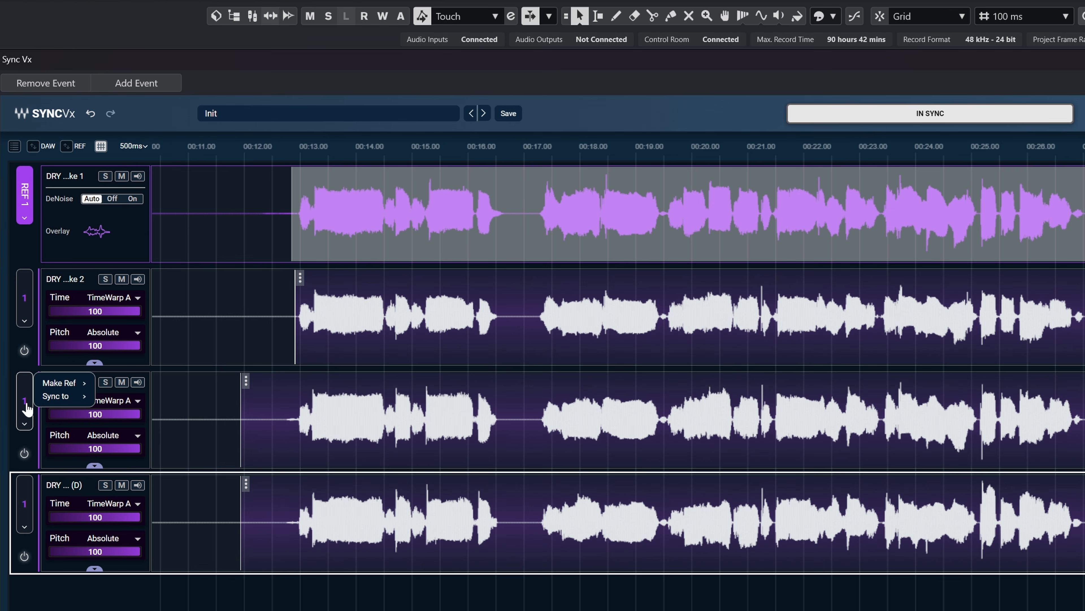
Step: Make the Take 3 track reference 2 and choose the reference for the Take 3 (D) track
mouse_move(46, 388)
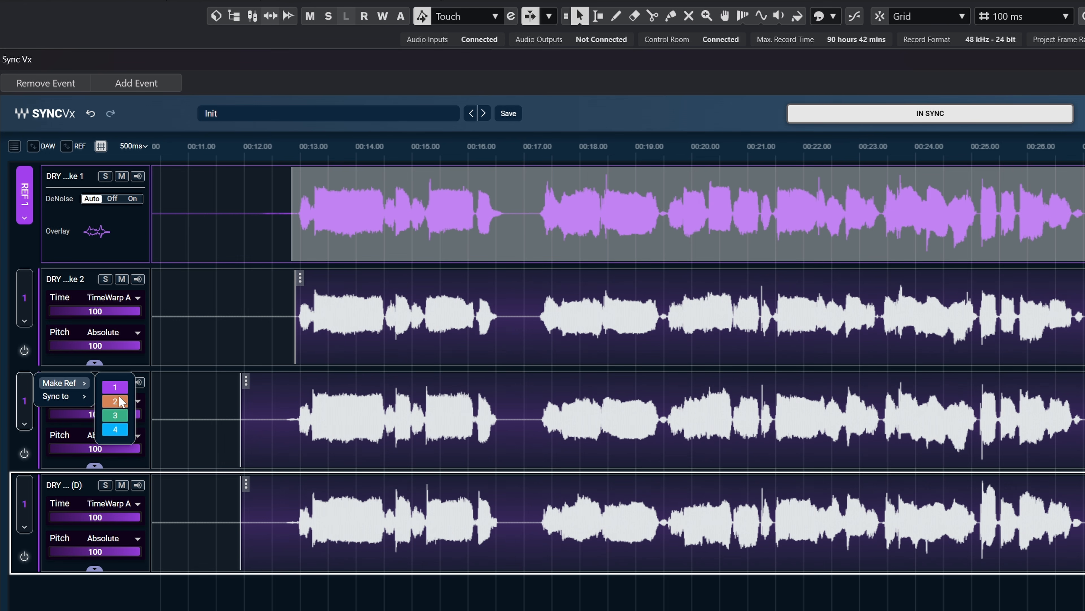
left_click(119, 400)
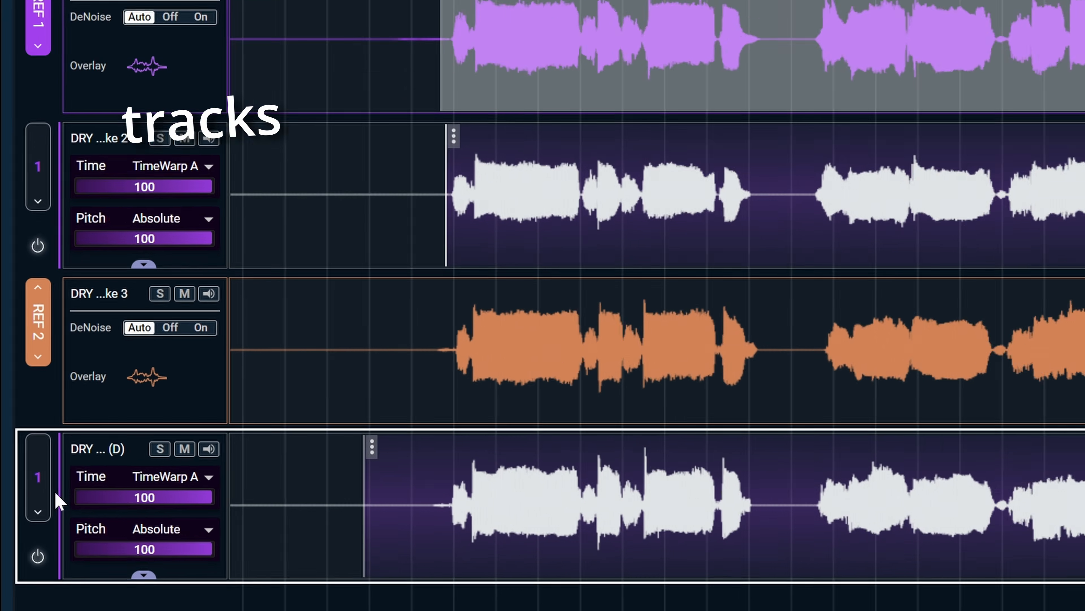
left_click(41, 487)
mouse_move(110, 470)
left_click(300, 441)
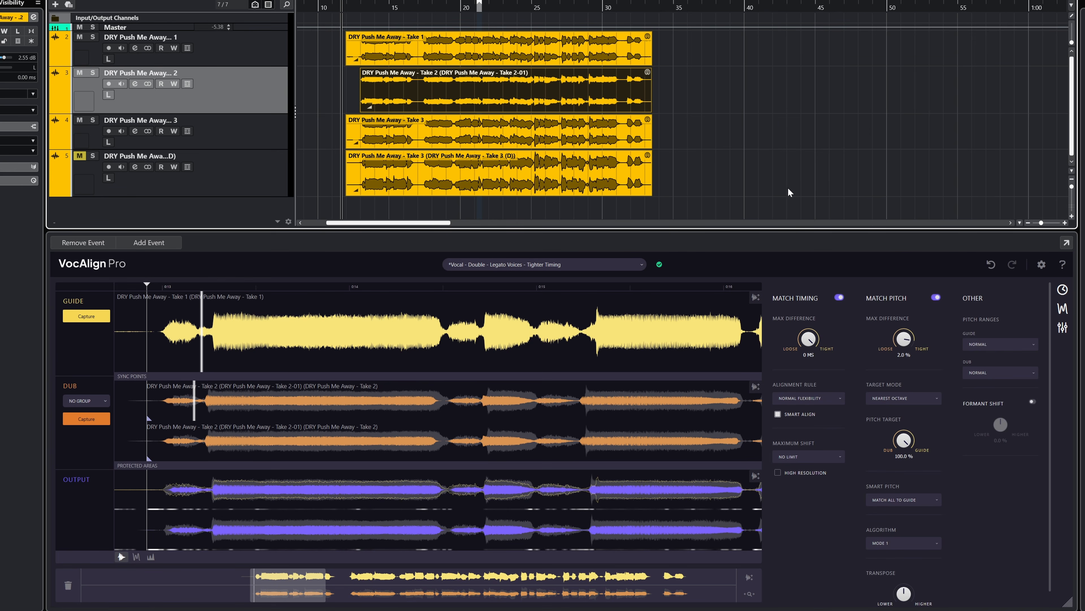
Step: Switch repeatedly between the Take 1, Take 2, Take 3 and Take 3 (D) events to examine each one's alignment in VocAlign Pro
left_click(443, 41)
left_click(433, 86)
left_click(429, 136)
left_click(421, 184)
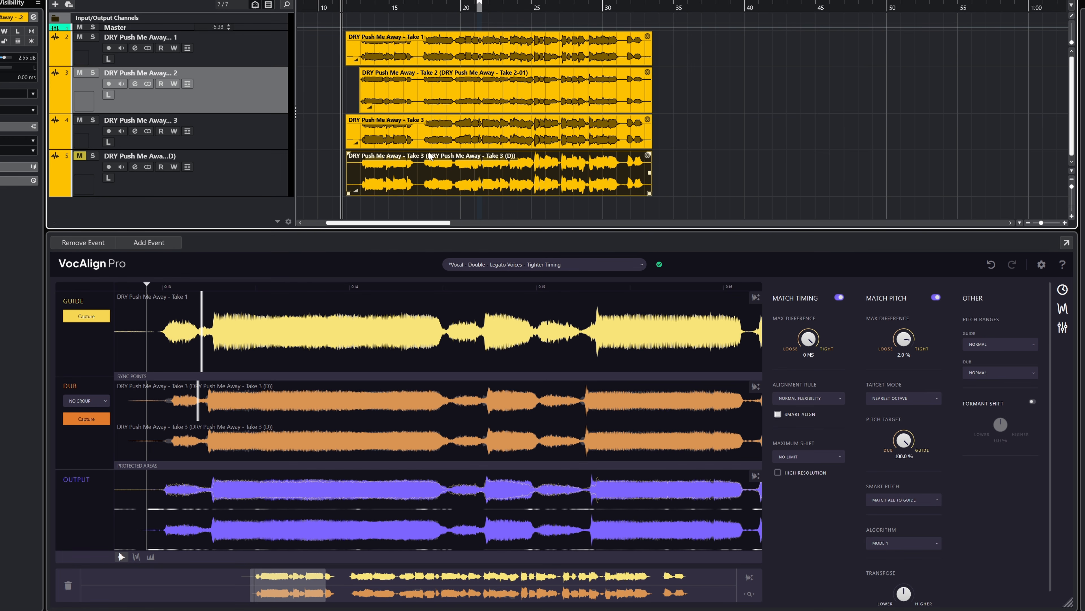
left_click(431, 143)
left_click(436, 95)
left_click(436, 132)
left_click(438, 169)
left_click(447, 133)
left_click(455, 95)
left_click(452, 182)
left_click(447, 135)
left_click(461, 100)
left_click(465, 131)
left_click(468, 179)
left_click(476, 137)
left_click(486, 104)
left_click(502, 146)
left_click(498, 173)
left_click(498, 143)
left_click(499, 92)
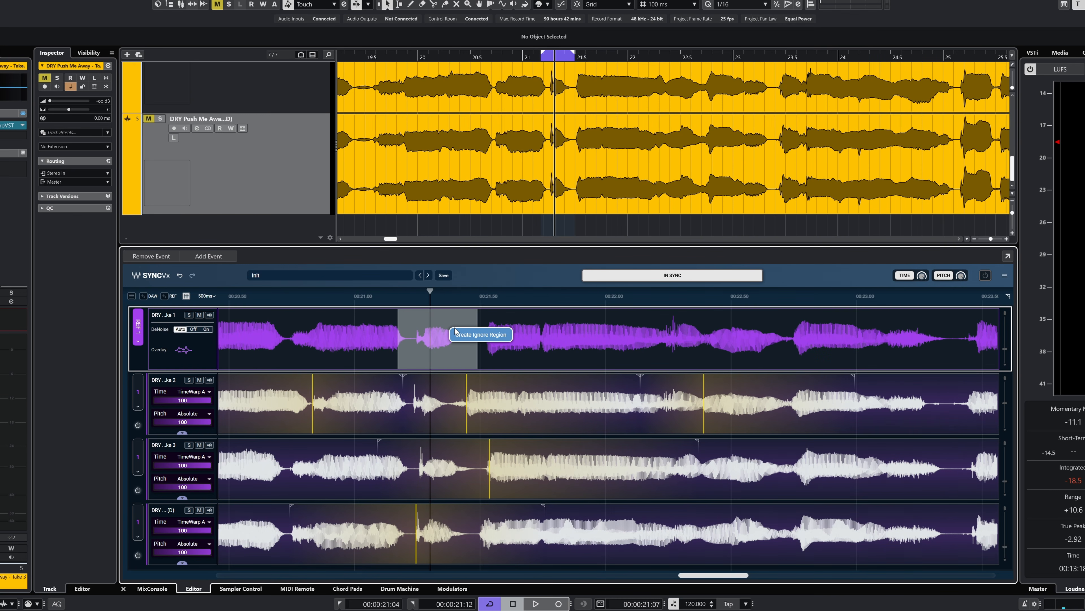
Step: Create an ignore region over the selected short phrase just after 00:21 in the Take 1 reference track
left_click(465, 337)
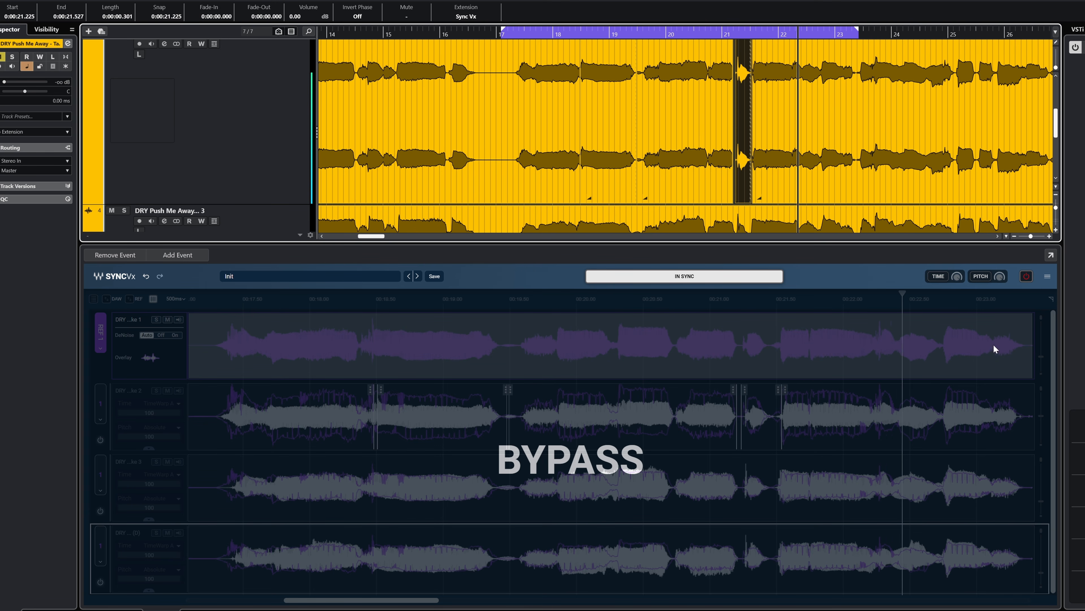
Step: Replay the looped passage with Sync Vx bypassed and active to compare the alignment of the vocal takes
left_click(1025, 276)
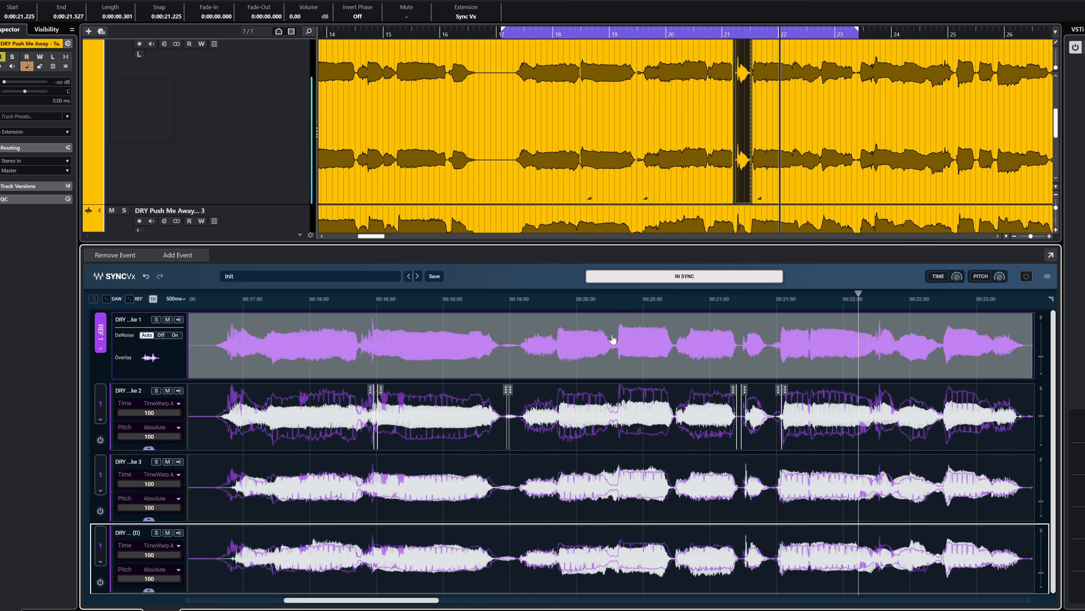
left_click(697, 307)
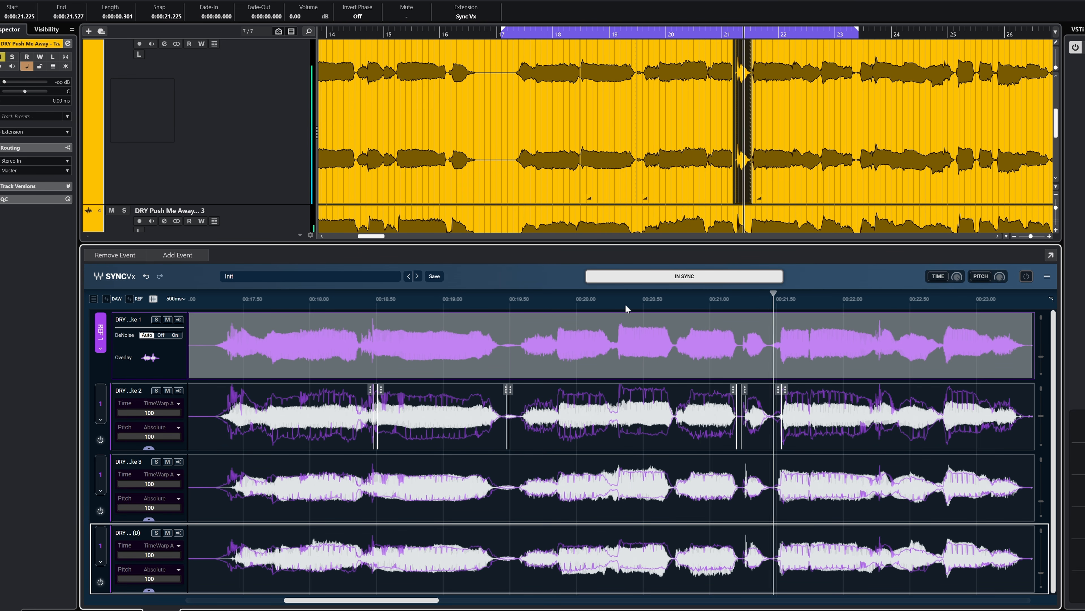
left_click(1027, 276)
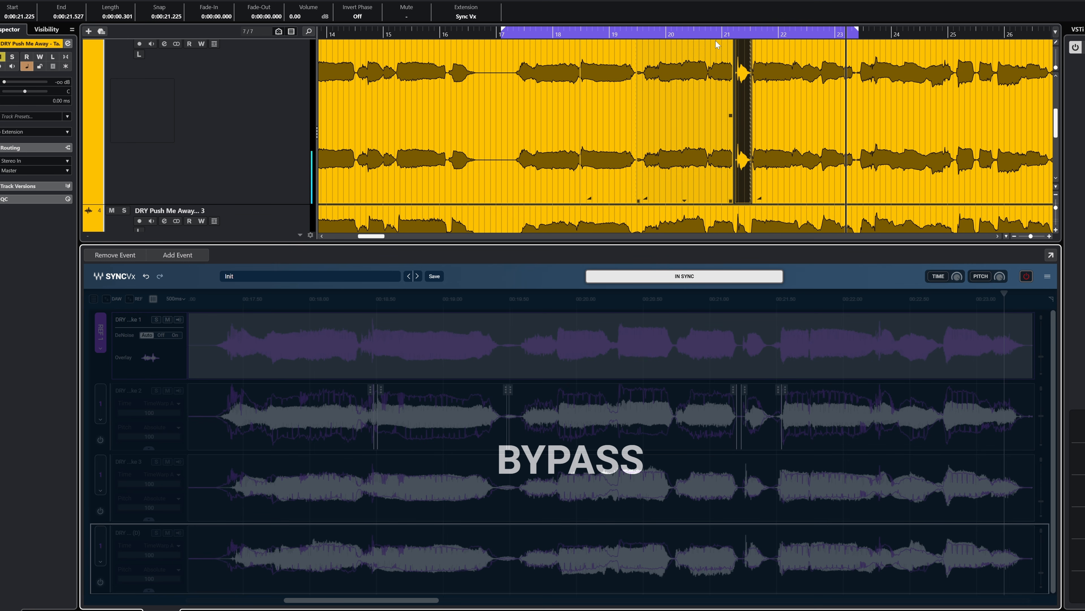
left_click(705, 32)
left_click(519, 34)
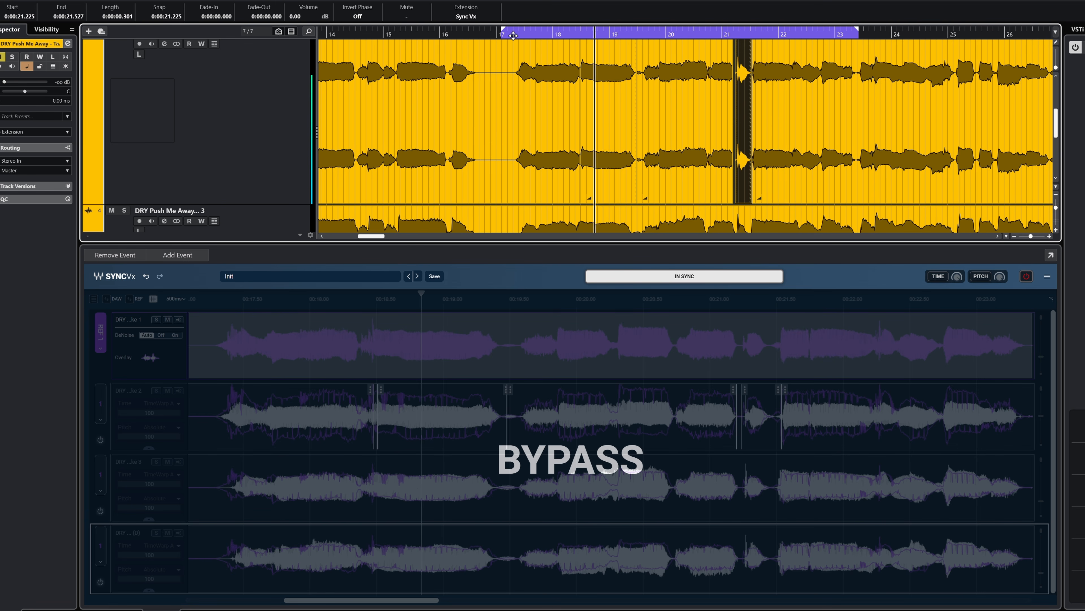
left_click(559, 34)
left_click(555, 34)
left_click(1028, 277)
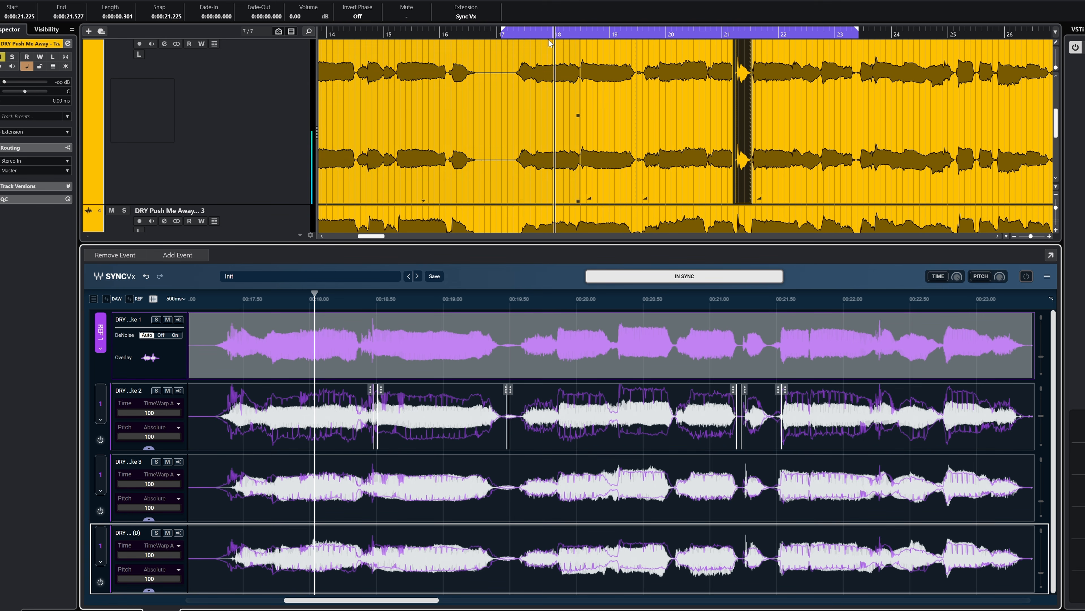
left_click(558, 34)
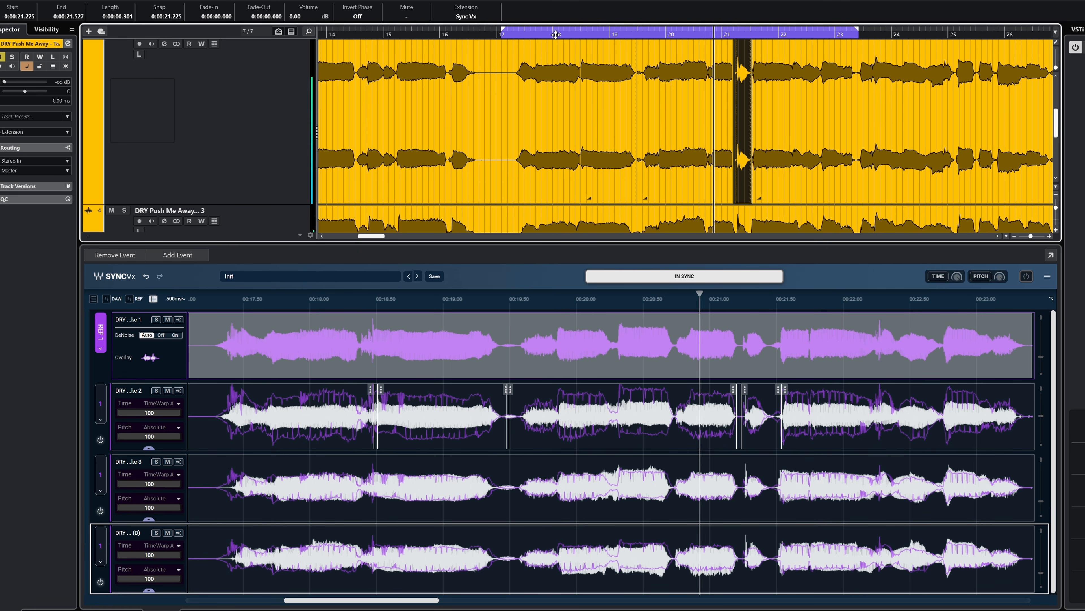
left_click(555, 34)
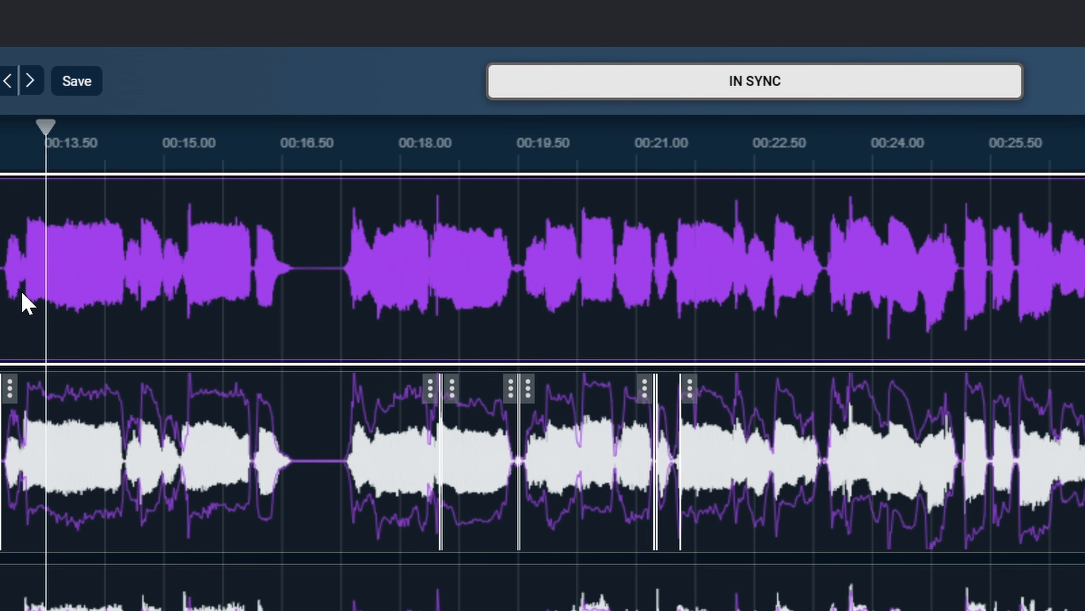
Step: Create ignore regions on the Take 1 reference starting at about 00:13 and 00:19.5, plus a third farther along
left_click(92, 300)
left_click(165, 315)
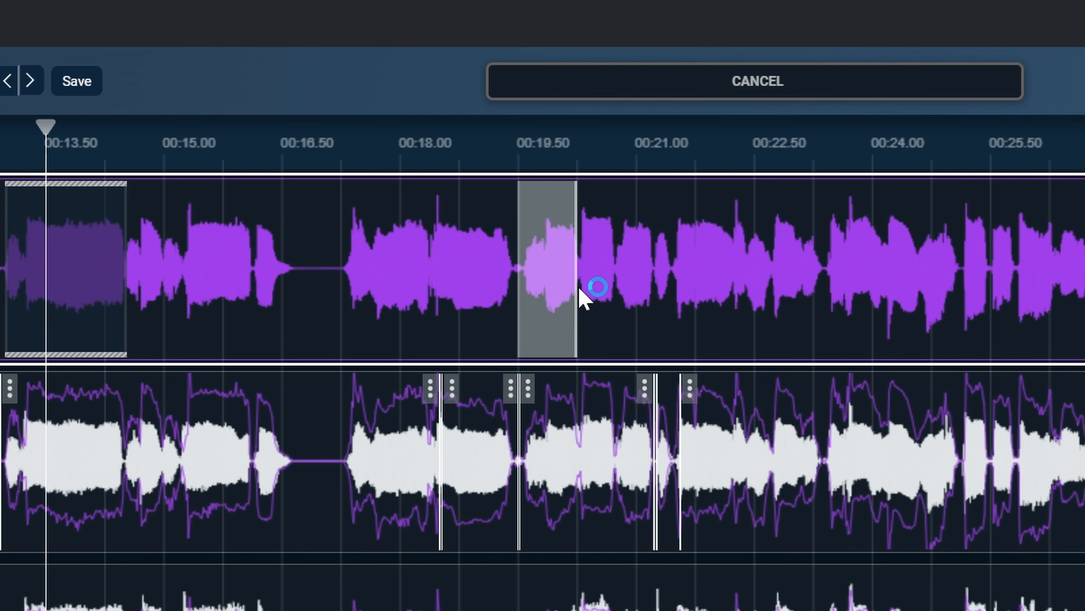
left_click(549, 295)
left_click(618, 310)
left_click(833, 301)
left_click(938, 327)
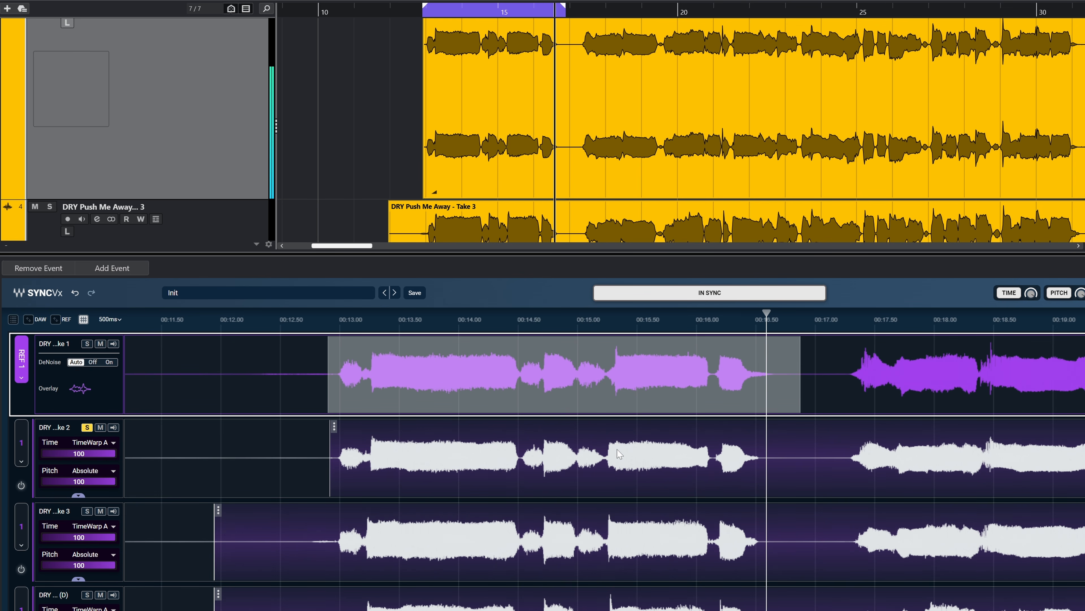
Step: Narrow the Take 1 reference selection to about 00:15.2–00:15.5 and create an ignore region over it
left_click_drag(331, 397, 581, 405)
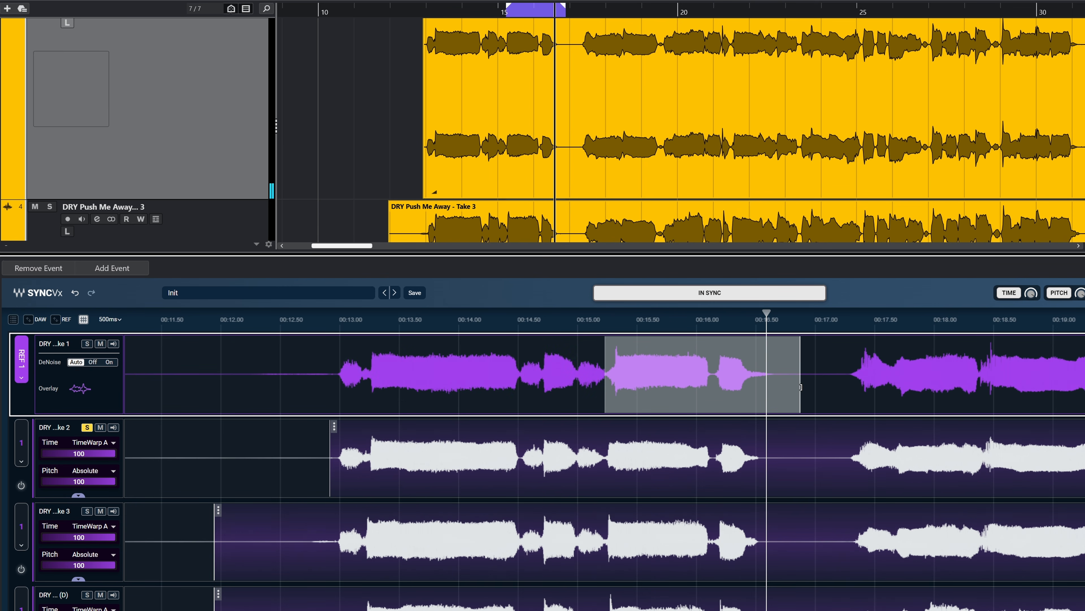
left_click_drag(801, 387, 663, 391)
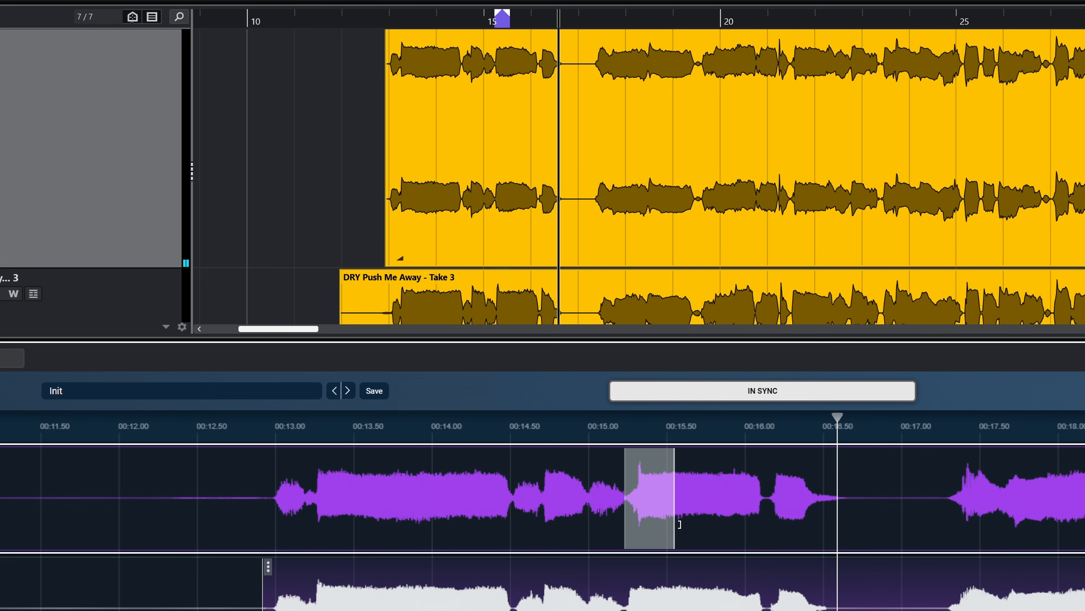
left_click(488, 434)
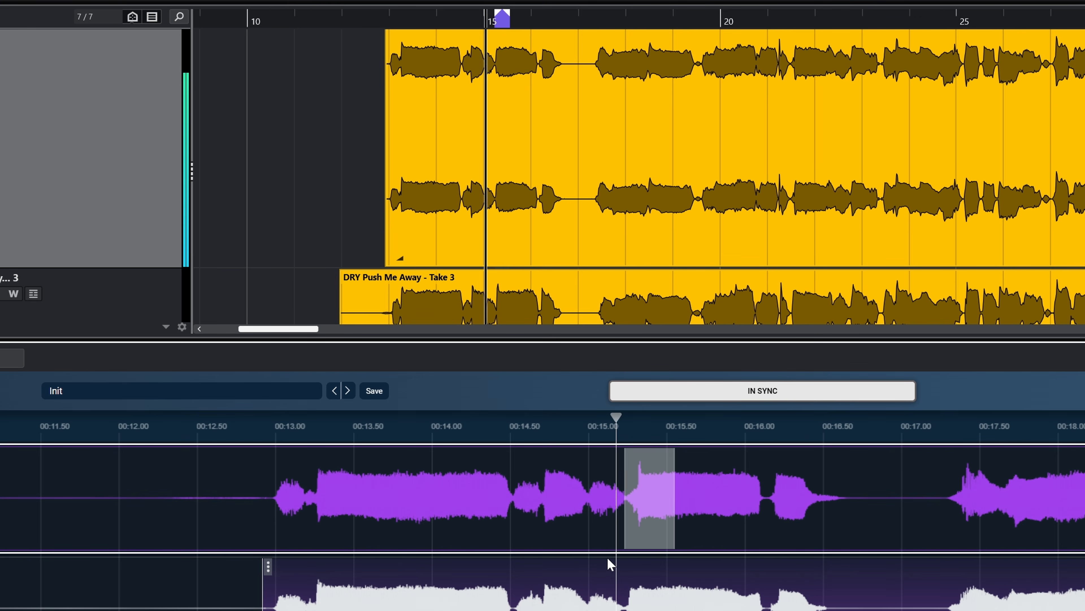
right_click(649, 493)
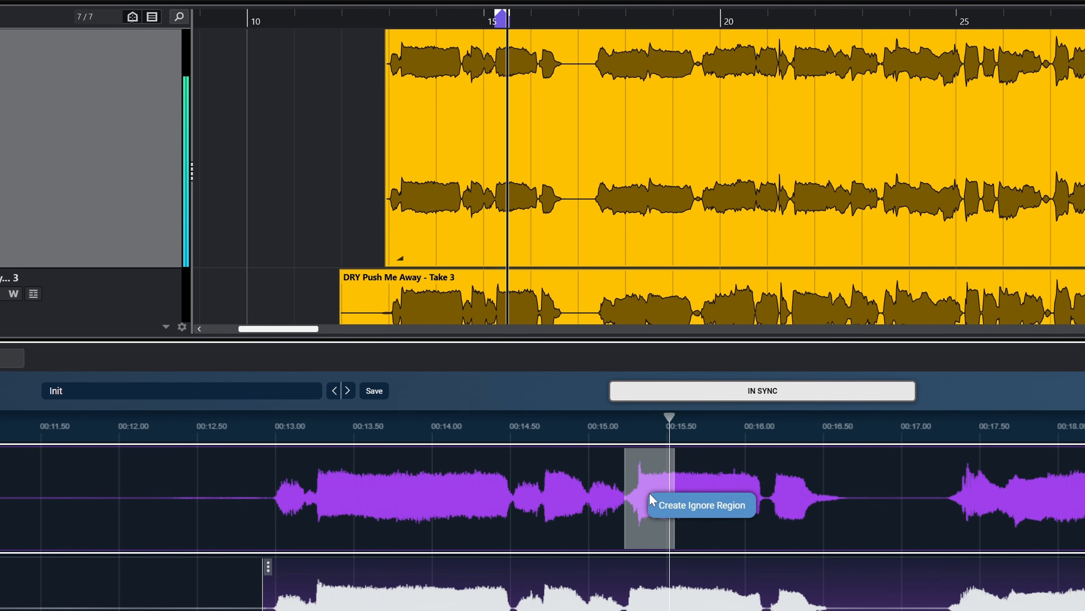
left_click(683, 508)
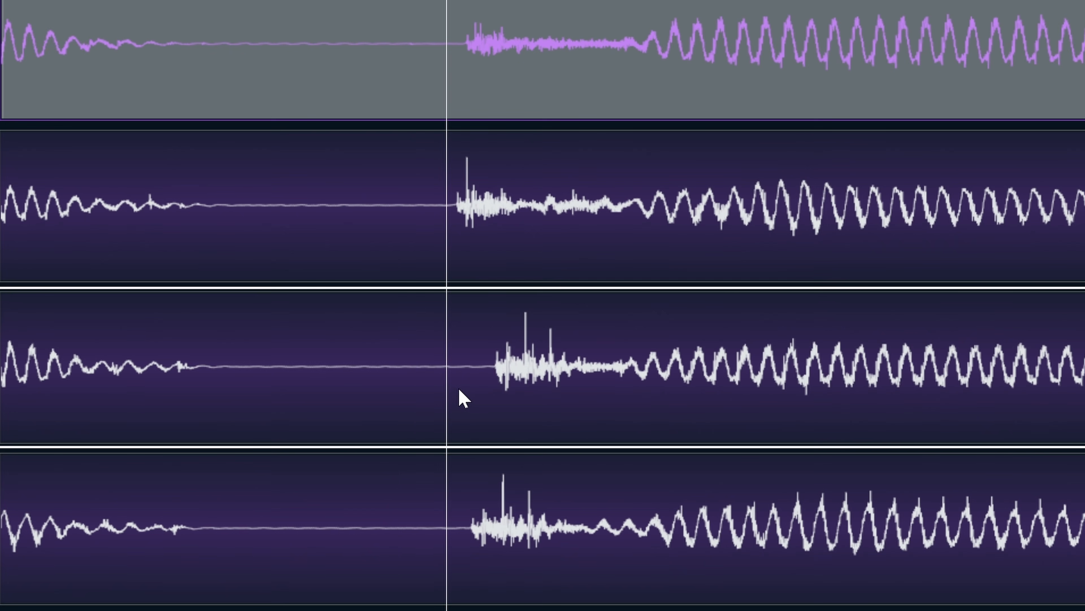
Step: Add a sync point in the Take 3 track just before the consonant onset and move it slightly earlier
left_click(459, 397)
left_click(514, 413)
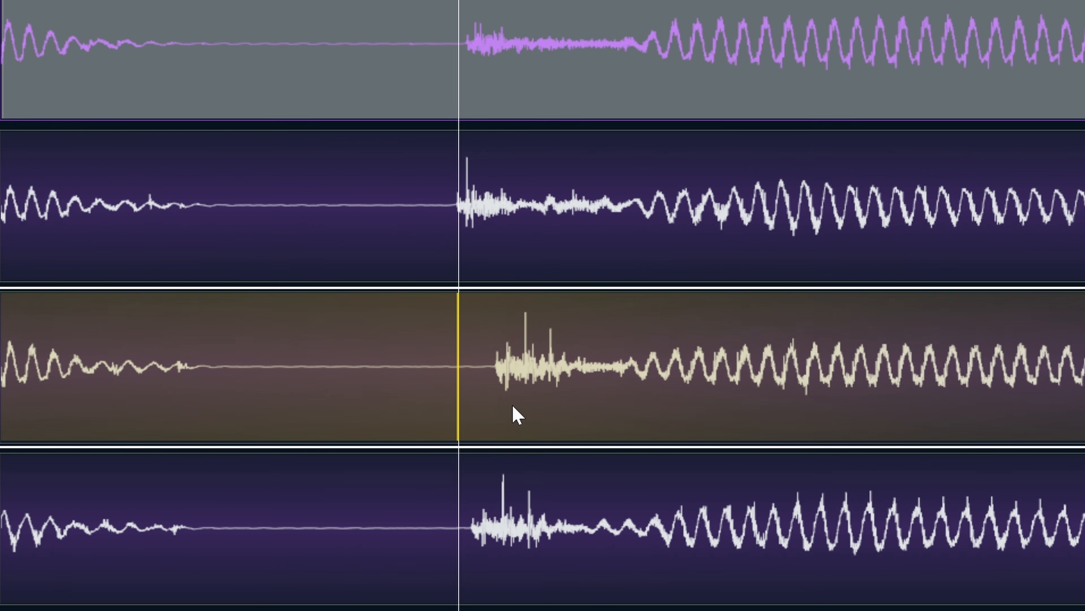
left_click_drag(459, 397, 449, 400)
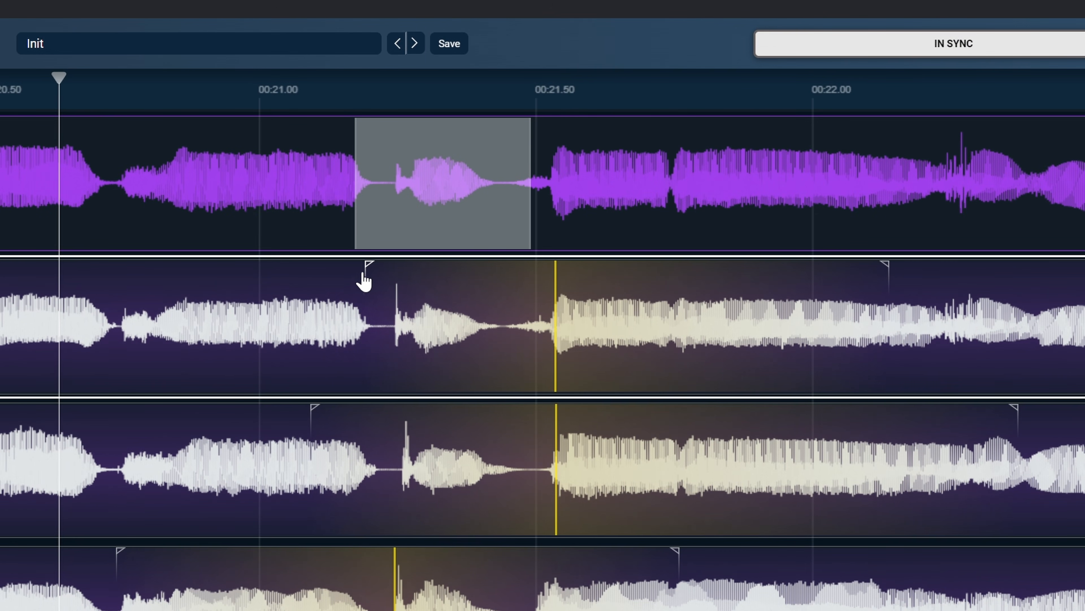
Step: Narrow both sides of the stretch range around Take 2's sync point just after 00:21.50 and shift the sync point slightly later
left_click_drag(881, 278, 671, 316)
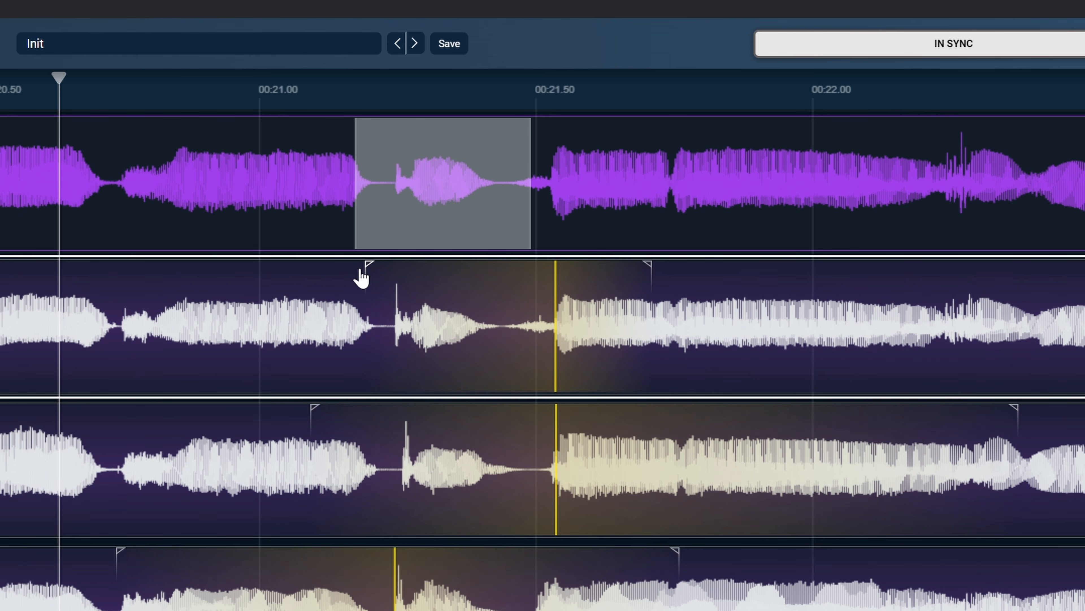
left_click_drag(369, 270, 424, 273)
mouse_move(555, 312)
left_mouse_down()
mouse_move(536, 315)
mouse_move(577, 332)
left_mouse_up()
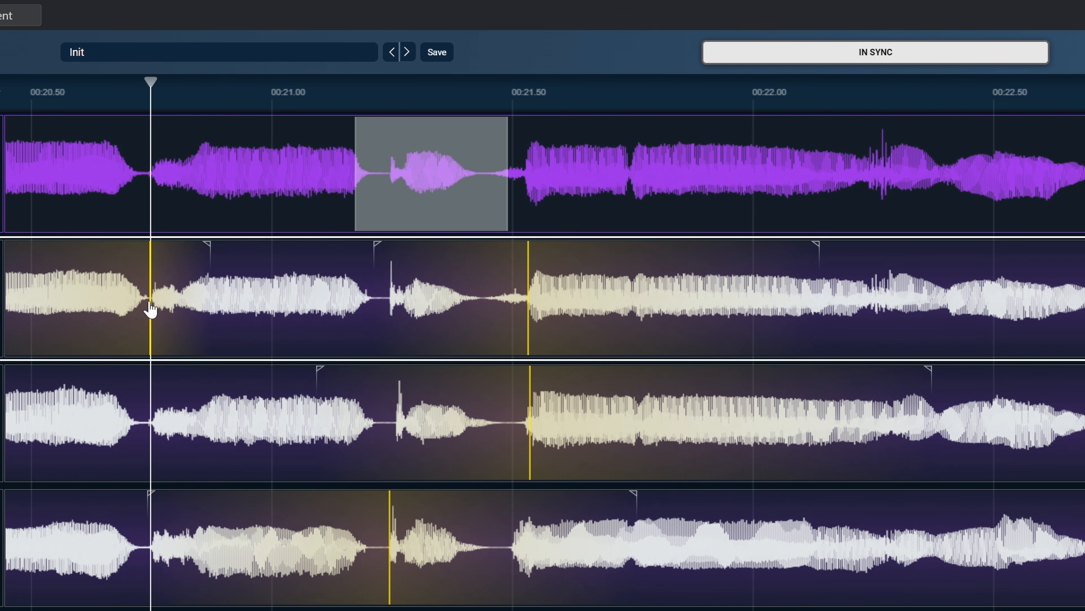
Step: Move Take 2's sync point near 00:20.75 and turn on the reference waveform overlay to fine-tune its position
mouse_move(150, 306)
left_mouse_down()
mouse_move(143, 318)
mouse_move(253, 327)
mouse_move(213, 326)
mouse_move(220, 333)
left_mouse_up()
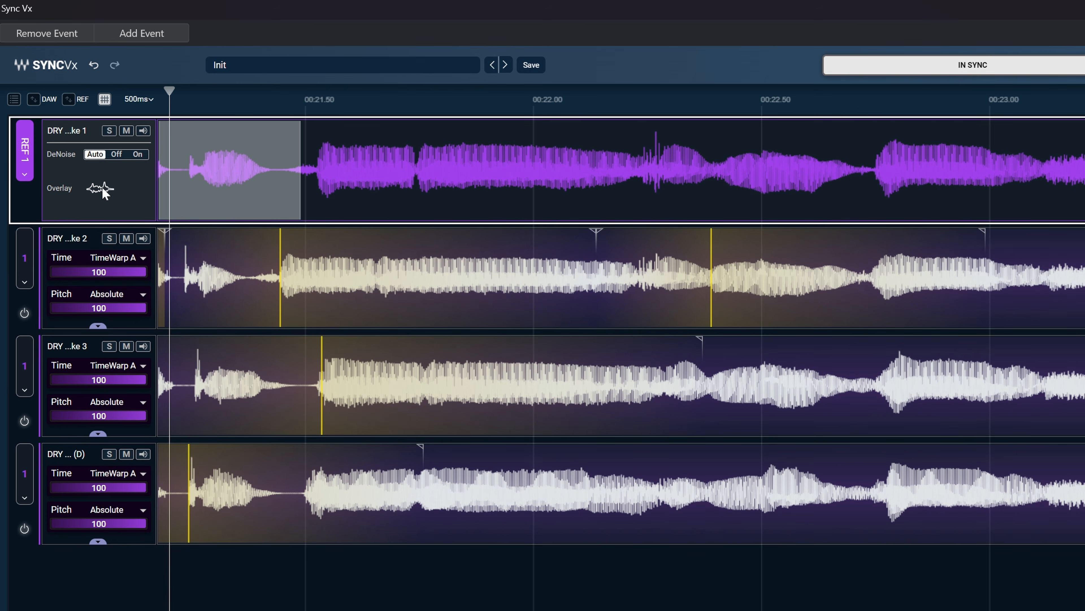
left_click(104, 189)
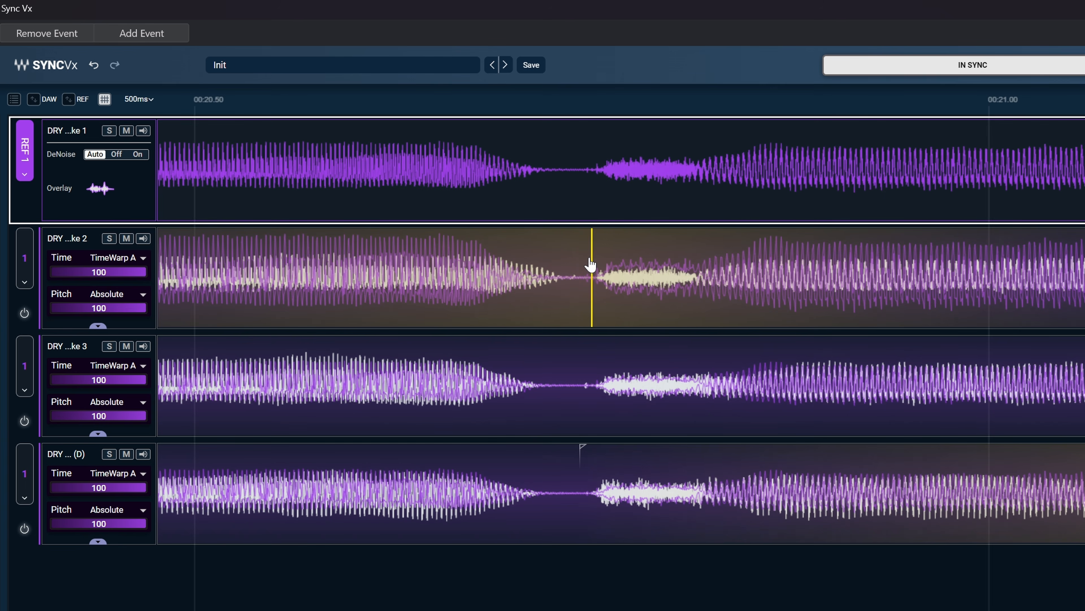
mouse_move(591, 263)
left_mouse_down()
mouse_move(601, 263)
mouse_move(592, 269)
left_mouse_up()
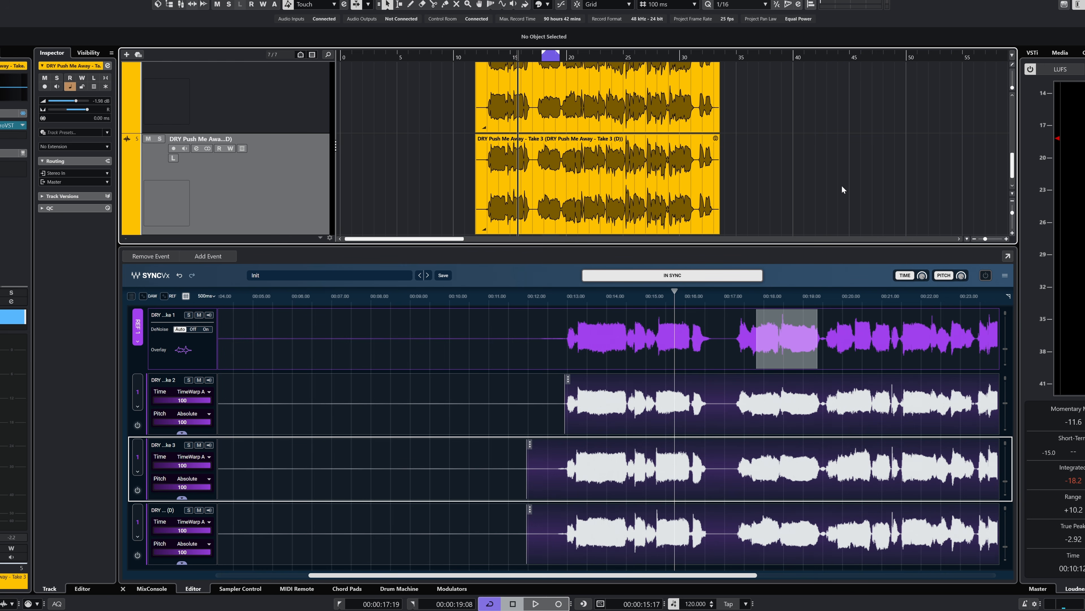
Step: Split the Take 2 event at about 00:17.3 and 00:19.6 to isolate the phrase between them, and select that middle part
left_click(596, 159)
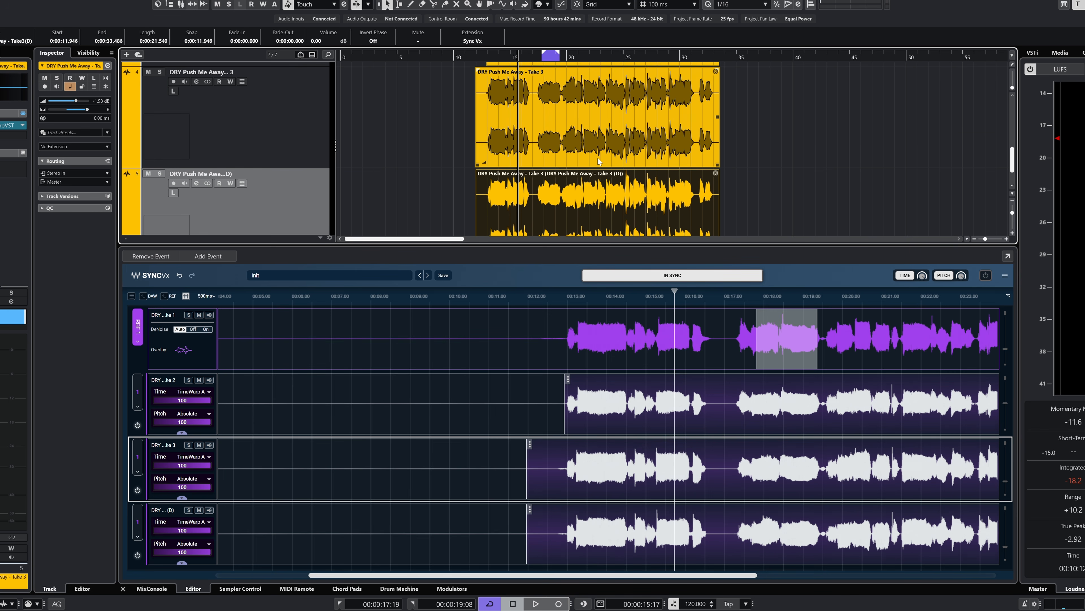
scroll(604, 156, "down", 1)
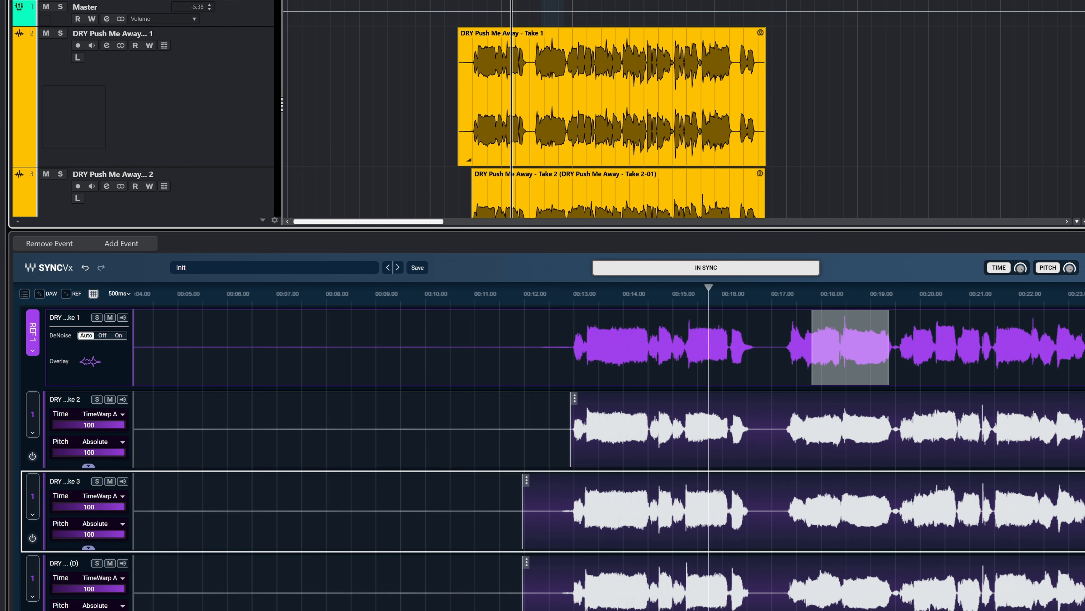
scroll(646, 112, "down", 5)
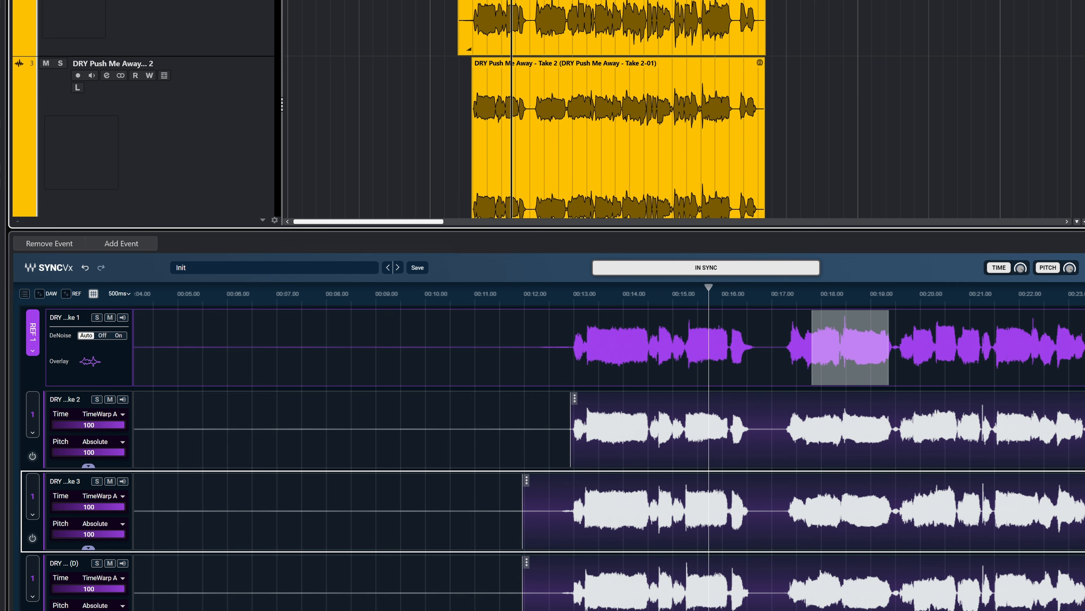
left_click(647, 112)
right_click(577, 113)
left_click(615, 115)
left_click(540, 98)
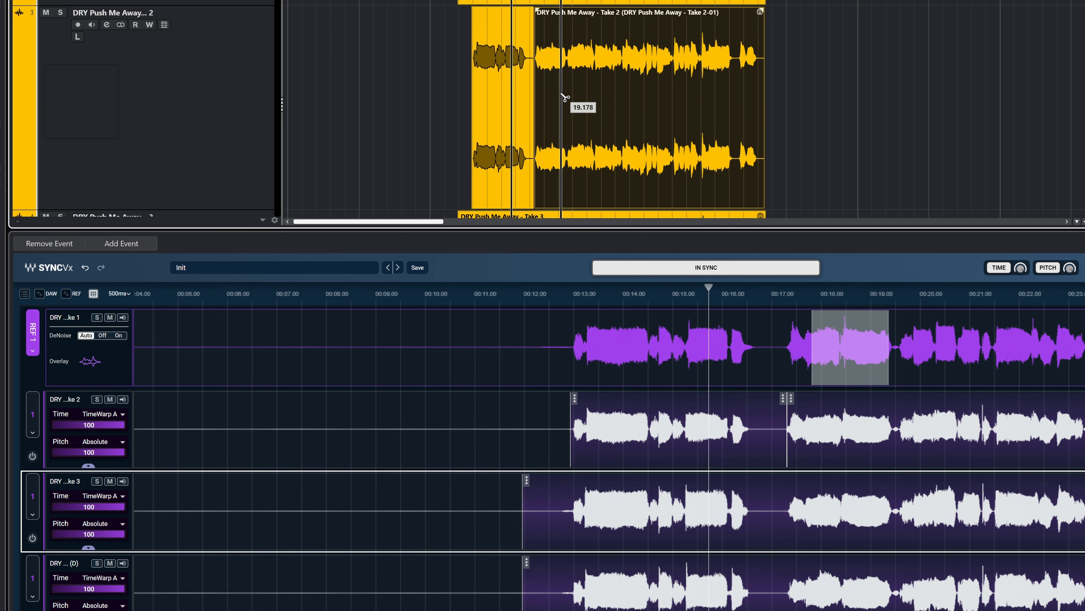
left_click(566, 96)
left_click(566, 92)
left_click(544, 95)
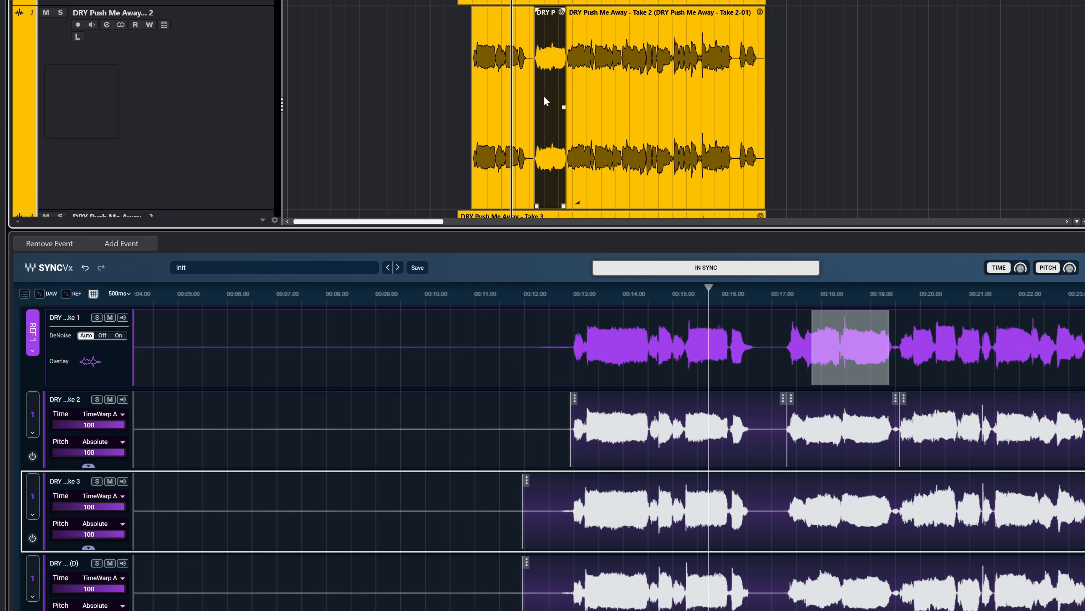
Step: Adjust the individual Time and Pitch sync amounts of Take 2's isolated middle segment
left_click(827, 426)
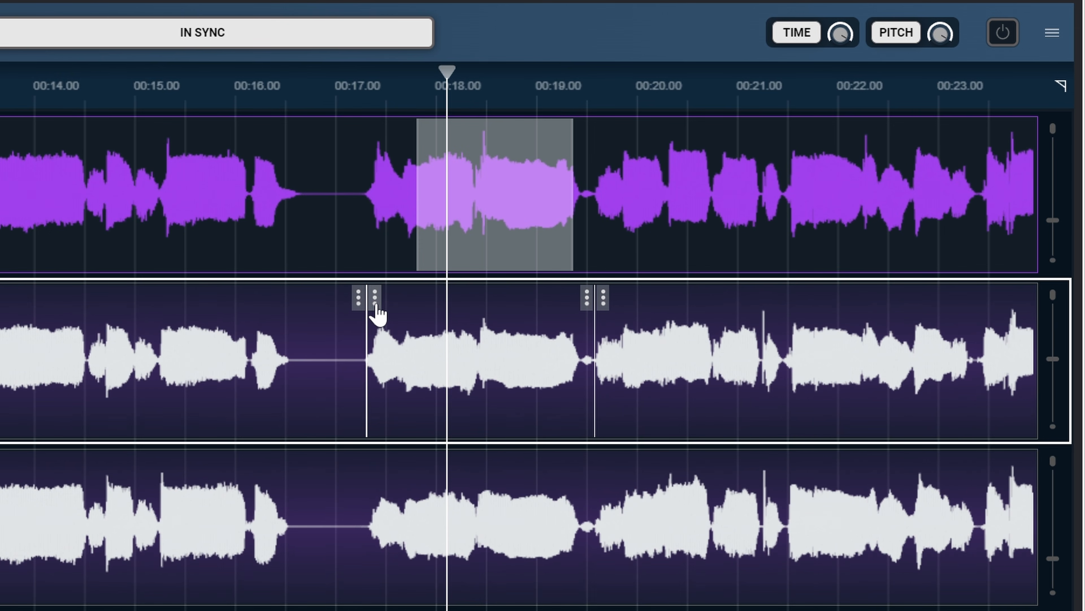
left_click(790, 400)
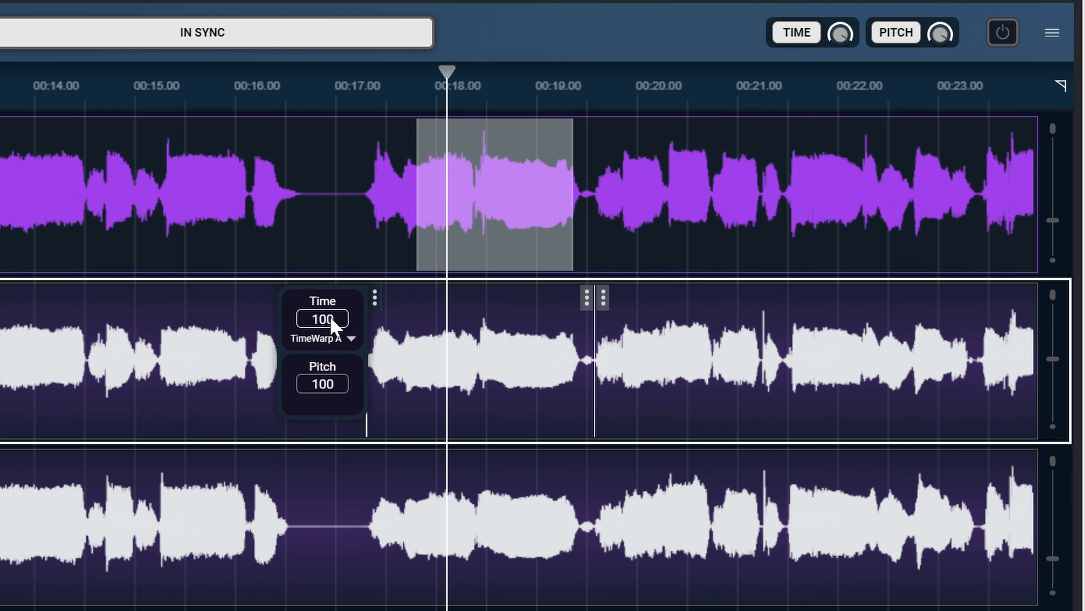
mouse_move(322, 319)
left_mouse_down()
mouse_move(323, 404)
mouse_move(323, 319)
left_mouse_up()
left_click_drag(322, 404, 323, 319)
mouse_move(323, 384)
left_mouse_down()
mouse_move(323, 469)
mouse_move(323, 383)
left_mouse_up()
left_click(509, 423)
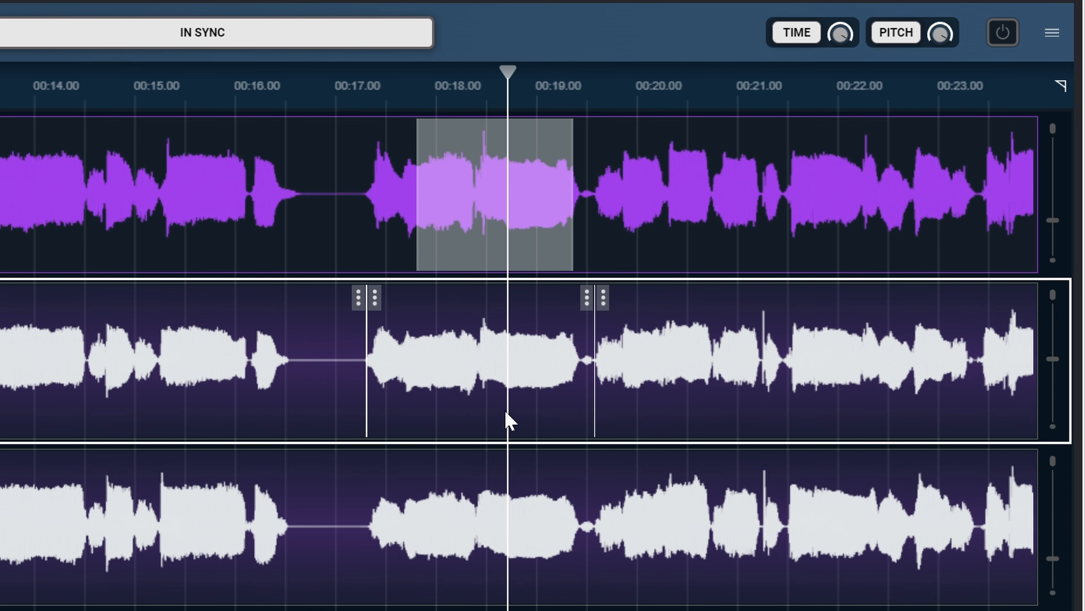
left_click(587, 302)
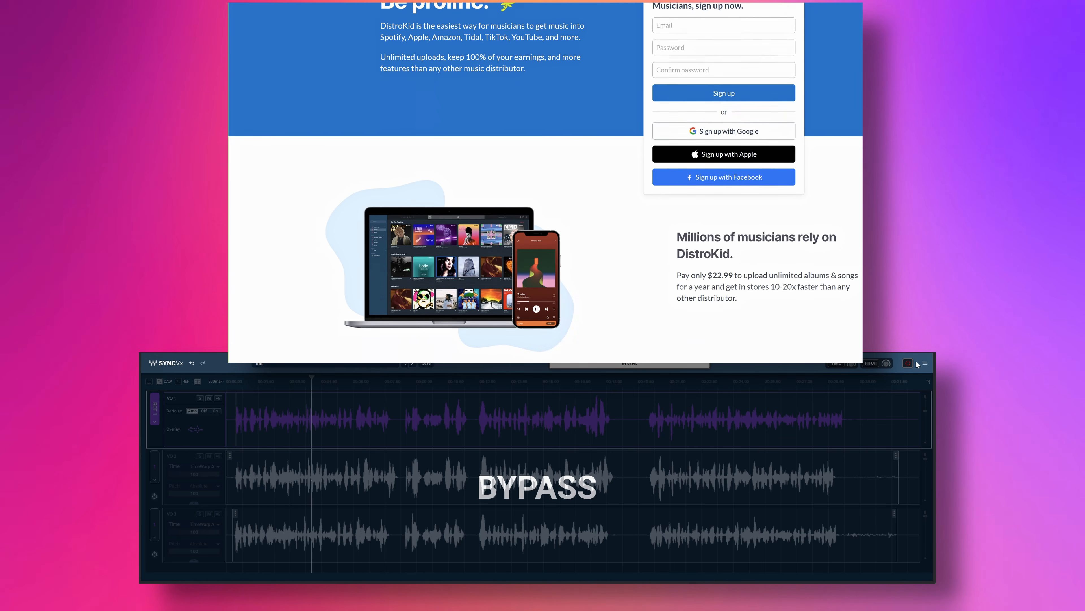
Step: Activate Sync Vx during voice-over playback and audition the aligned VO takes by soloing them in turn
left_click(908, 364)
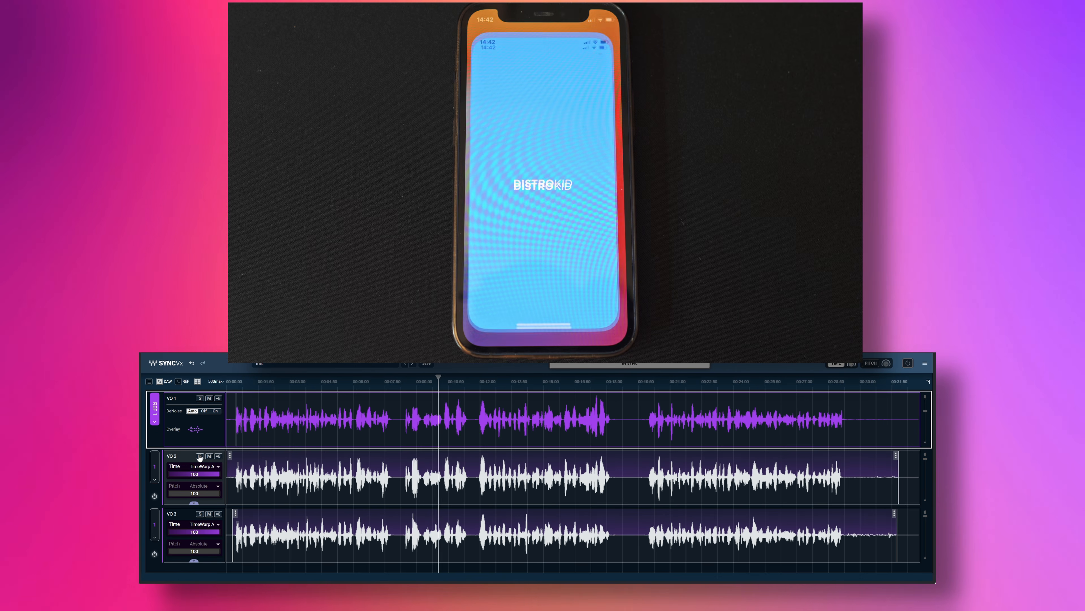
left_click(200, 456)
left_click(199, 513)
left_click(200, 455)
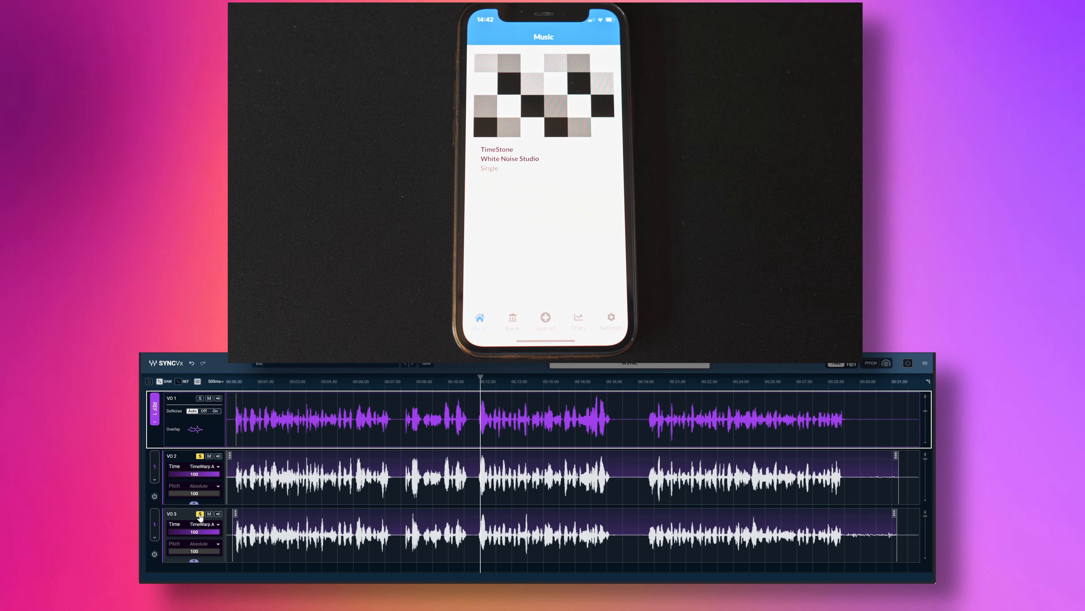
left_click(199, 398)
left_click(200, 514)
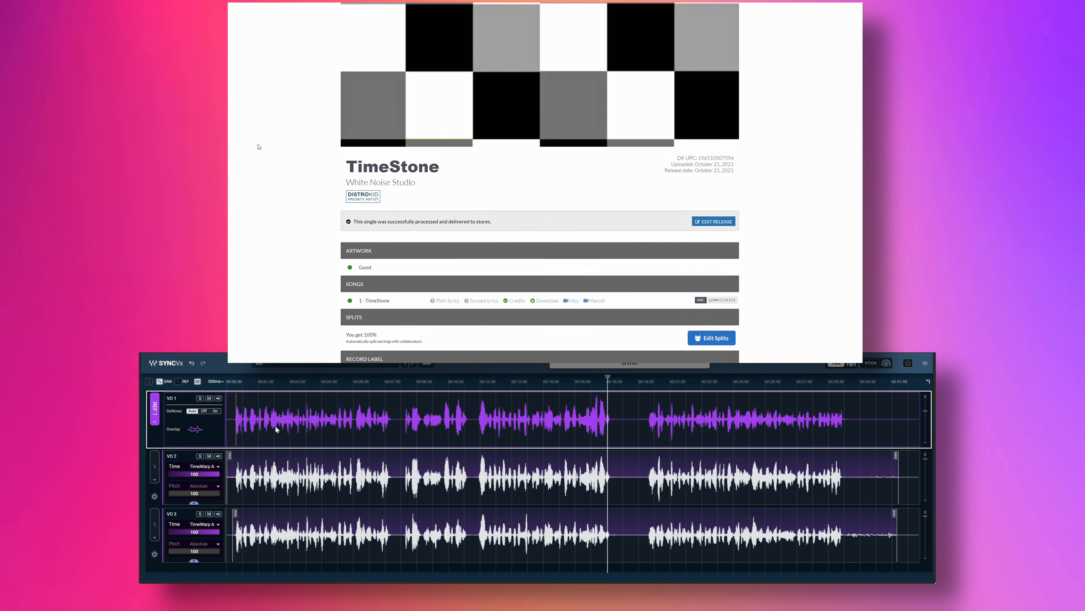
Step: Compare the voice-over playback with Sync Vx bypassed and active, and solo the VO 2 and VO 3 project tracks
left_click(908, 363)
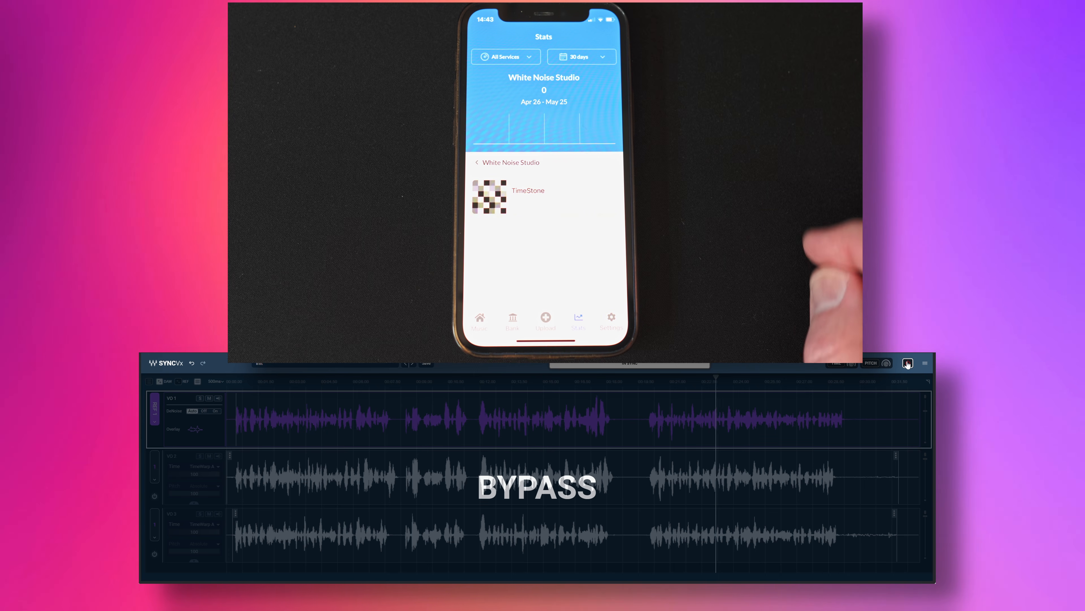
left_click(908, 363)
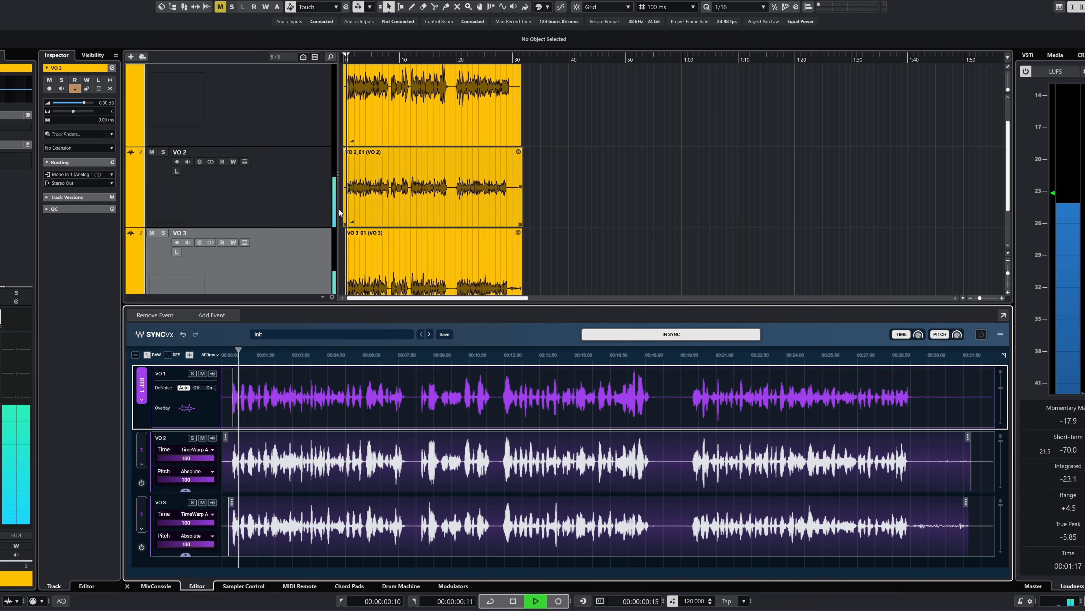
left_click(163, 152)
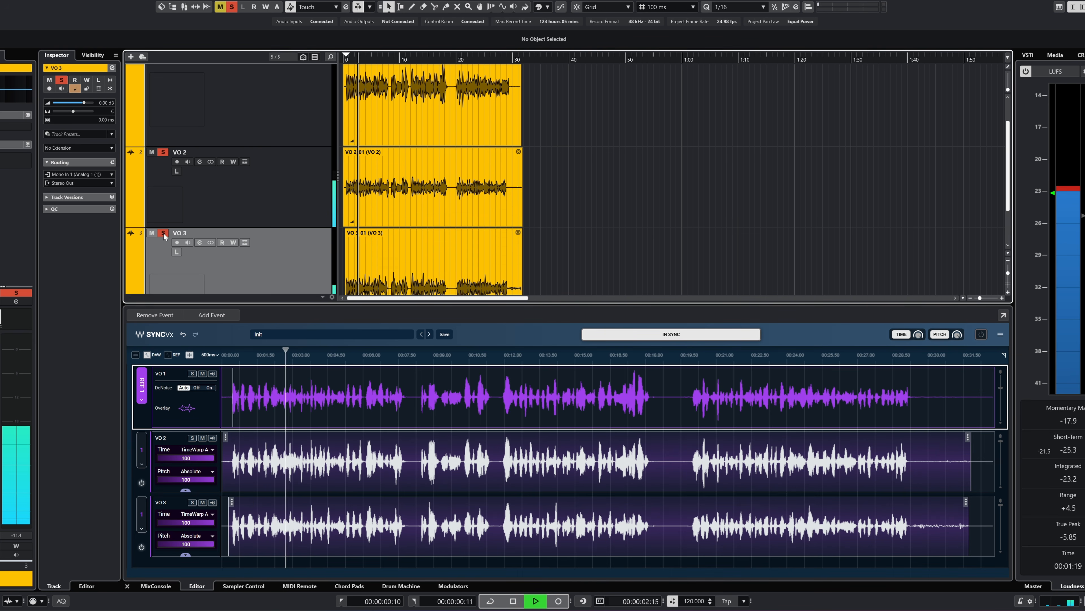
left_click(224, 198)
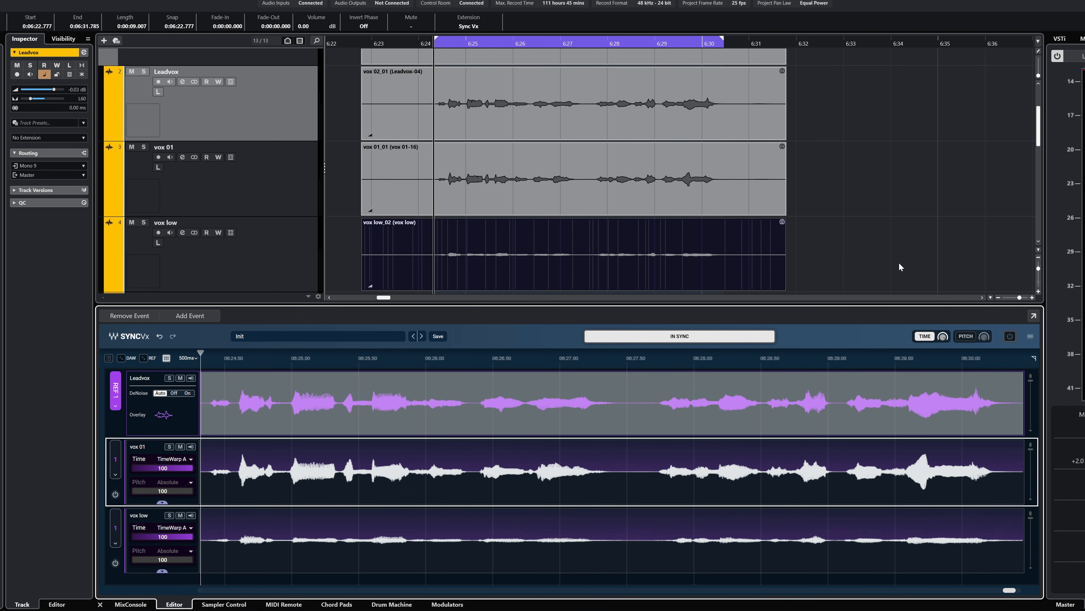
Step: Switch time sync off and on, play the looped Leadvox phrase, and audition vox low using its solo
left_click(922, 337)
left_click(925, 340)
key("space")
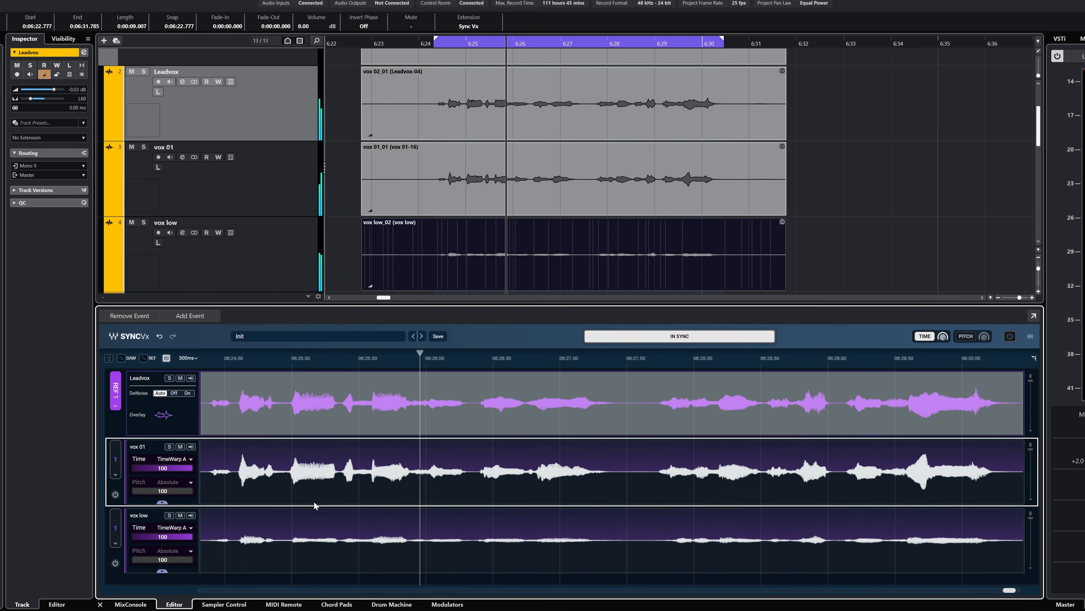
left_click(169, 515)
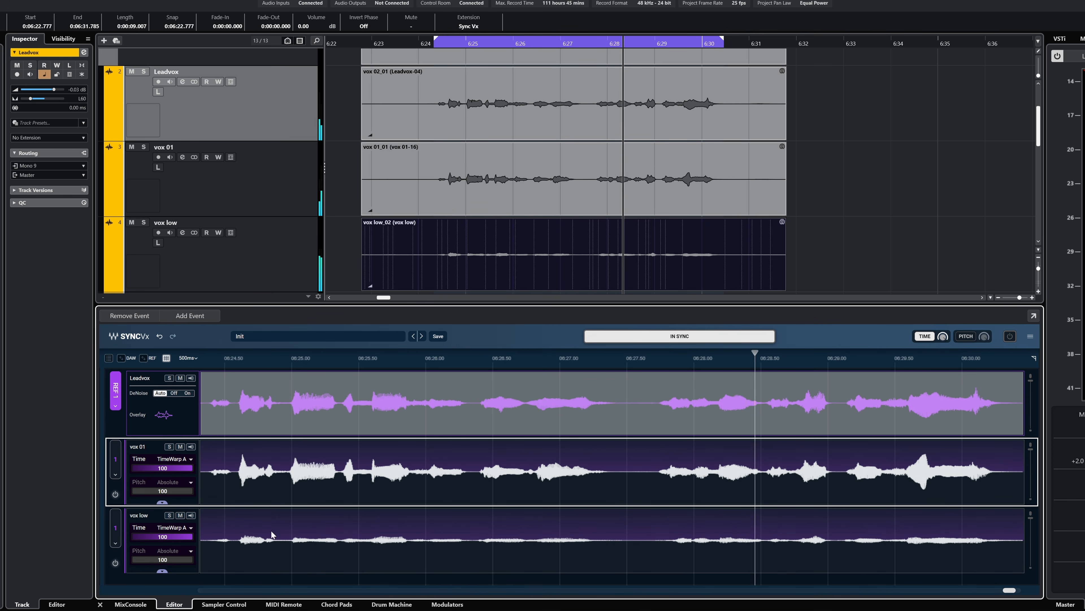
Step: Turn on pitch sync and lower the pitch amount to 55 for vox 01 and 56 for vox low
left_click(972, 337)
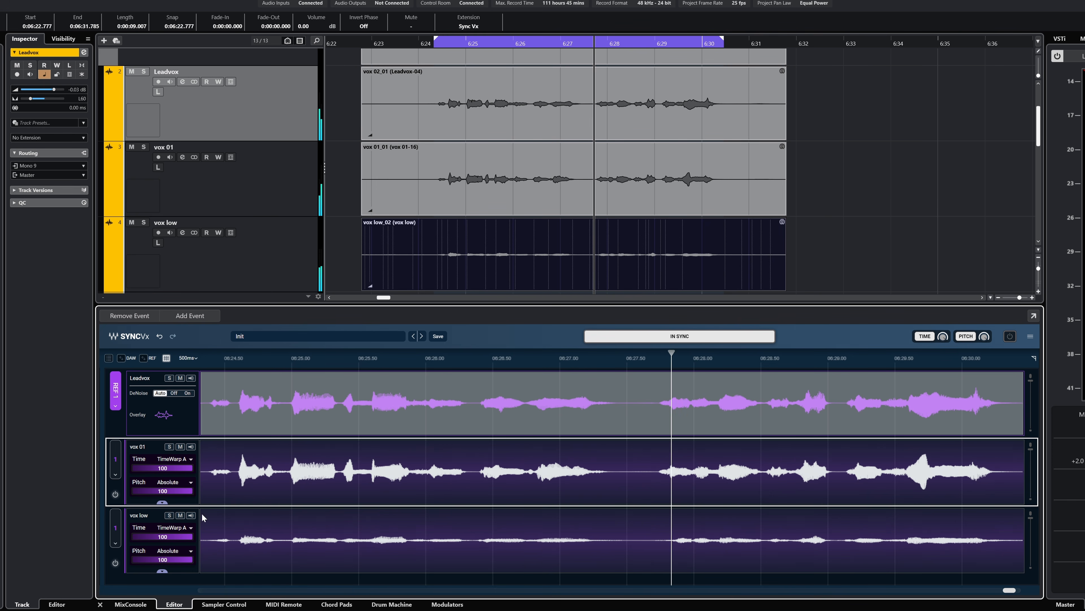
left_click(169, 515)
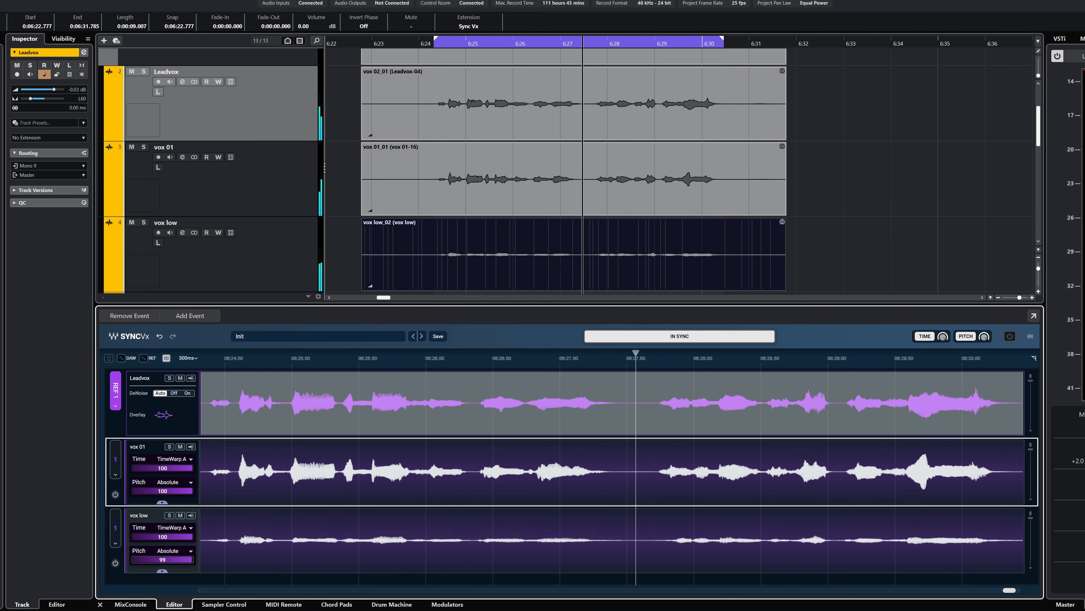
left_click_drag(170, 560, 145, 561)
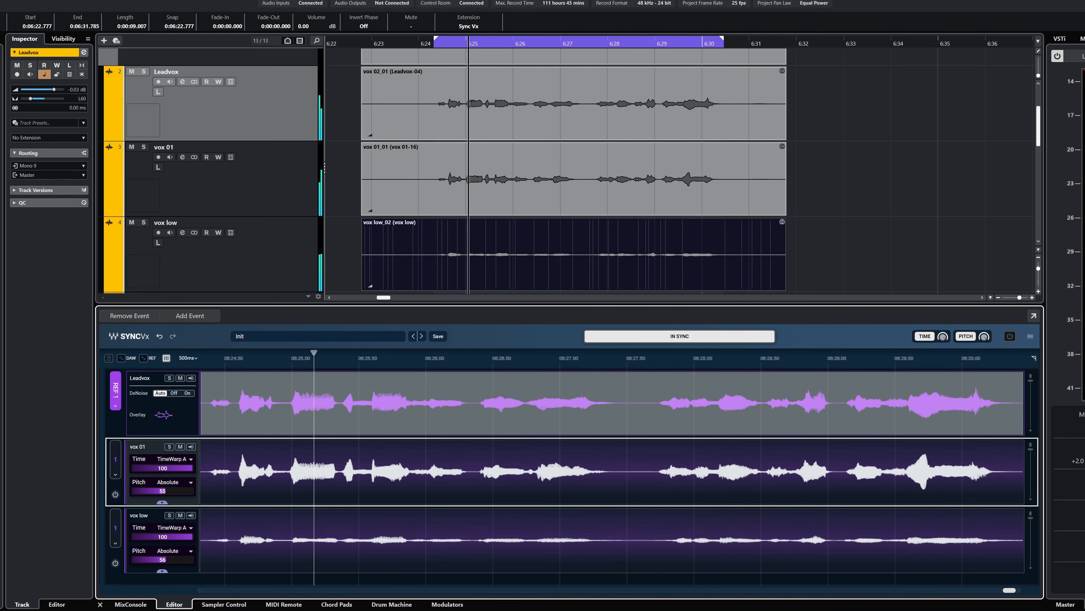
Step: Compare the looped vocals with pitch sync off and on and with Sync Vx bypassed
left_click(971, 337)
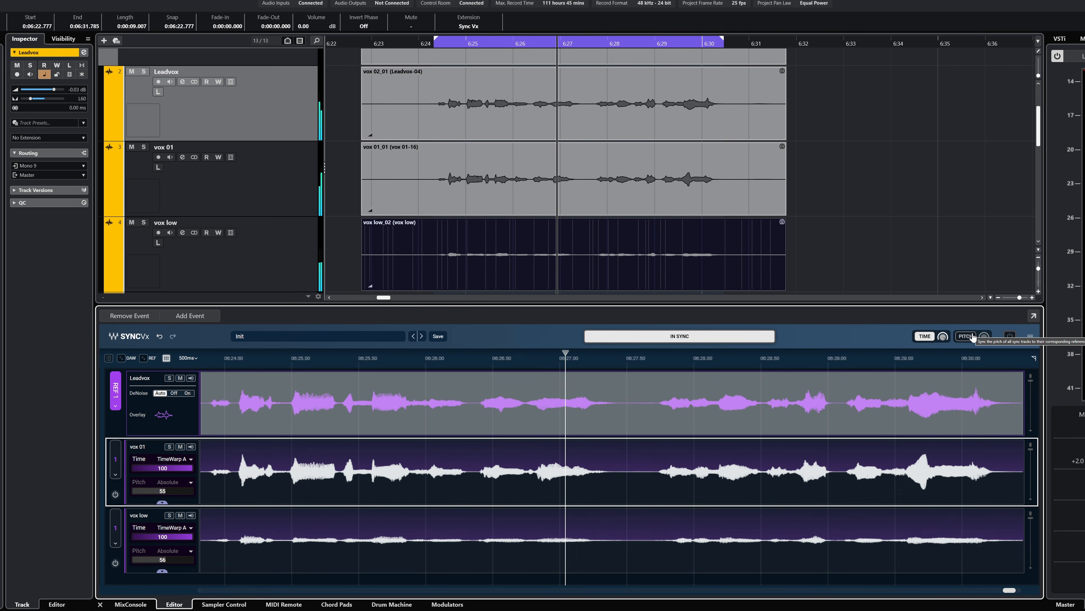
left_click(973, 337)
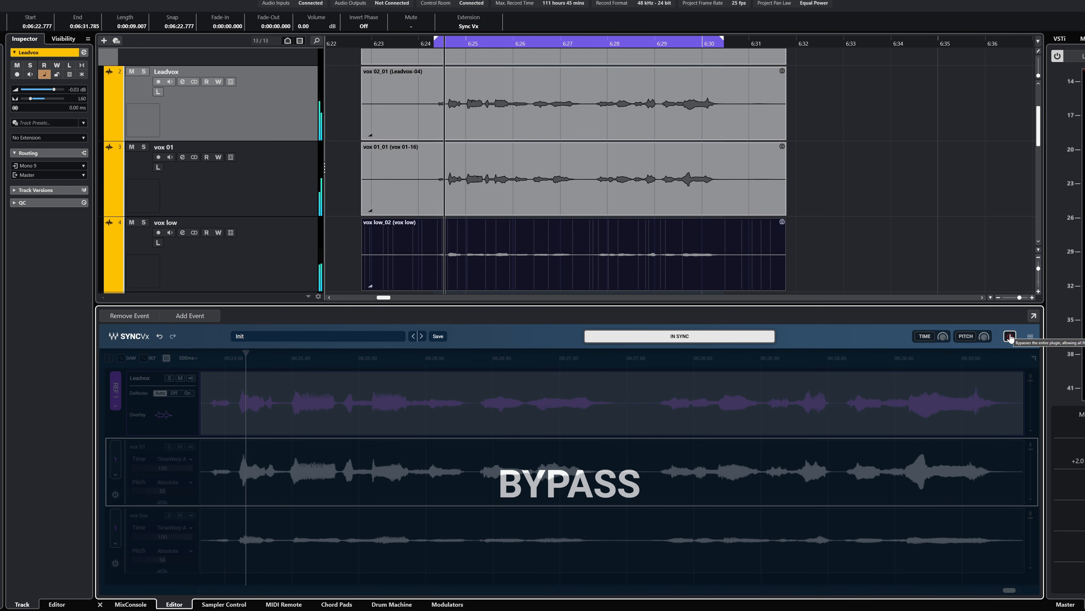
left_click(1011, 336)
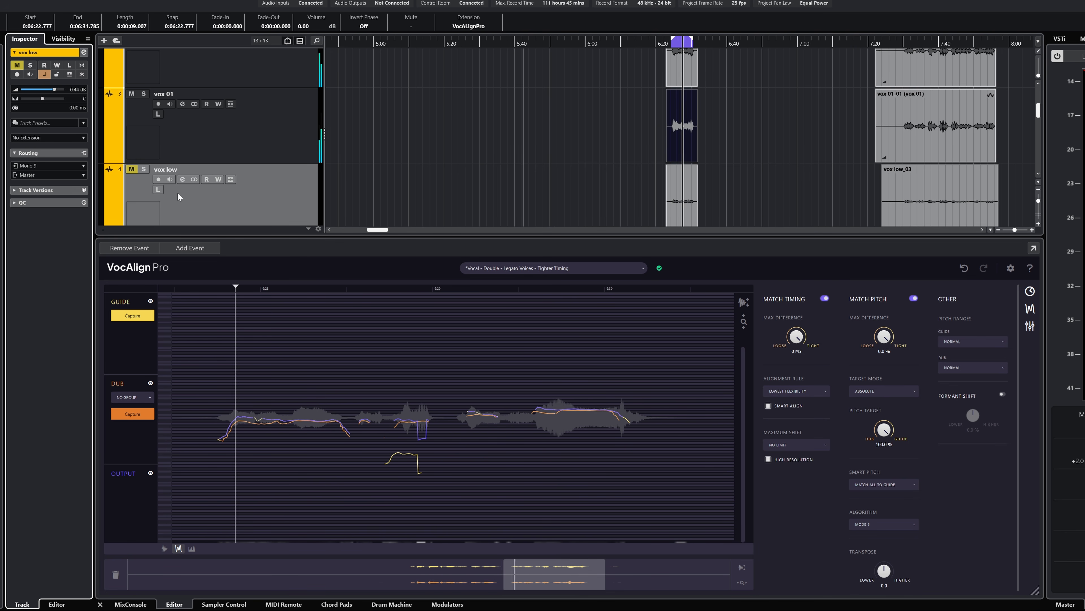
Step: Solo vox 01, set VocAlign Pro's pitch Max Difference to 6.2 %, and lower the Pitch Target toward the dub
left_click(144, 94)
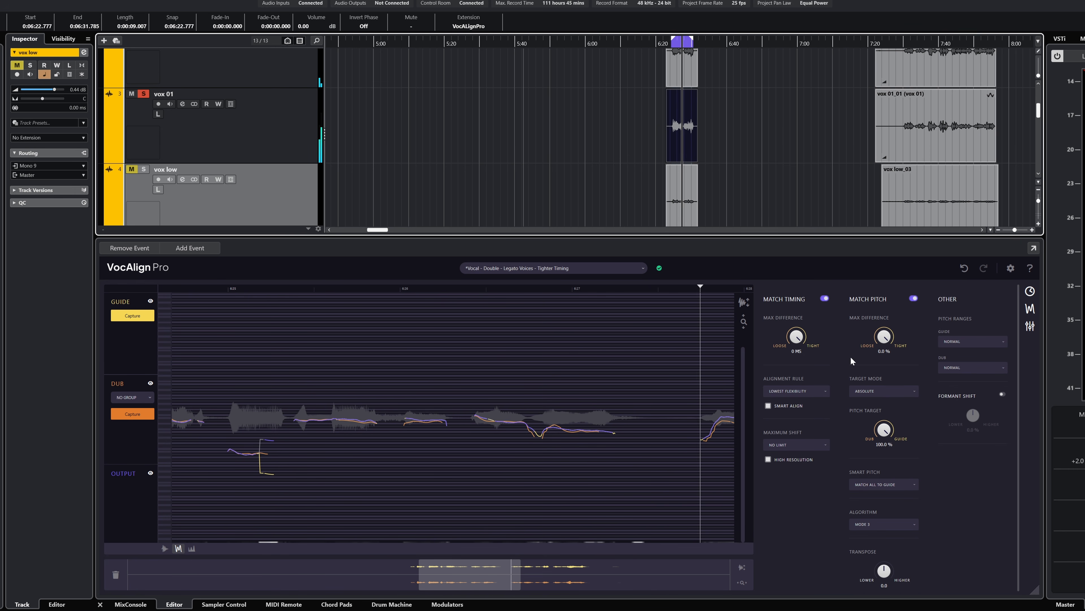
left_click_drag(883, 341, 883, 339)
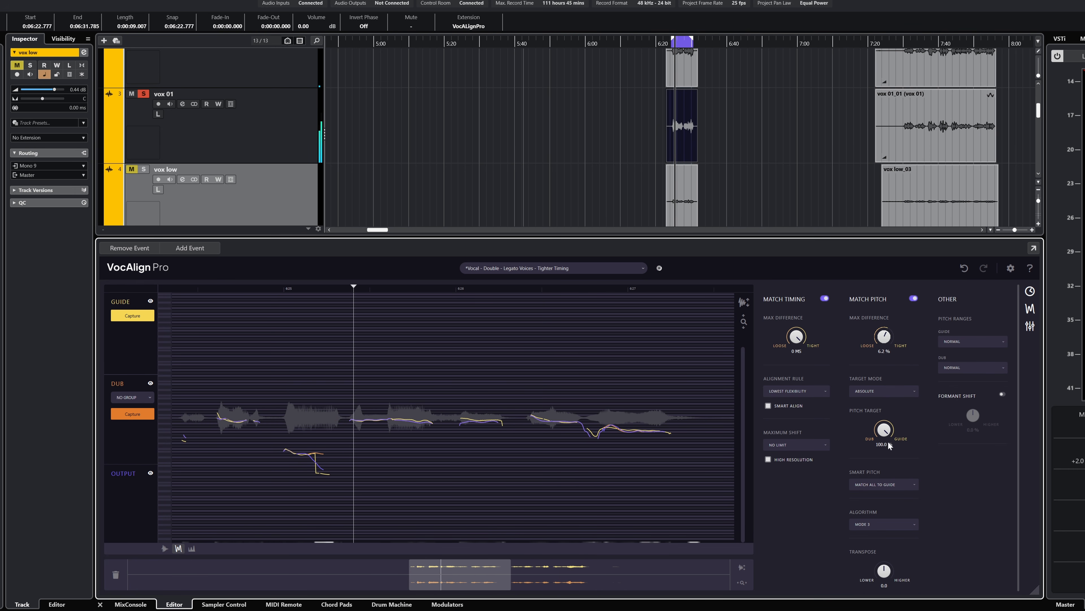
left_click_drag(883, 435, 879, 459)
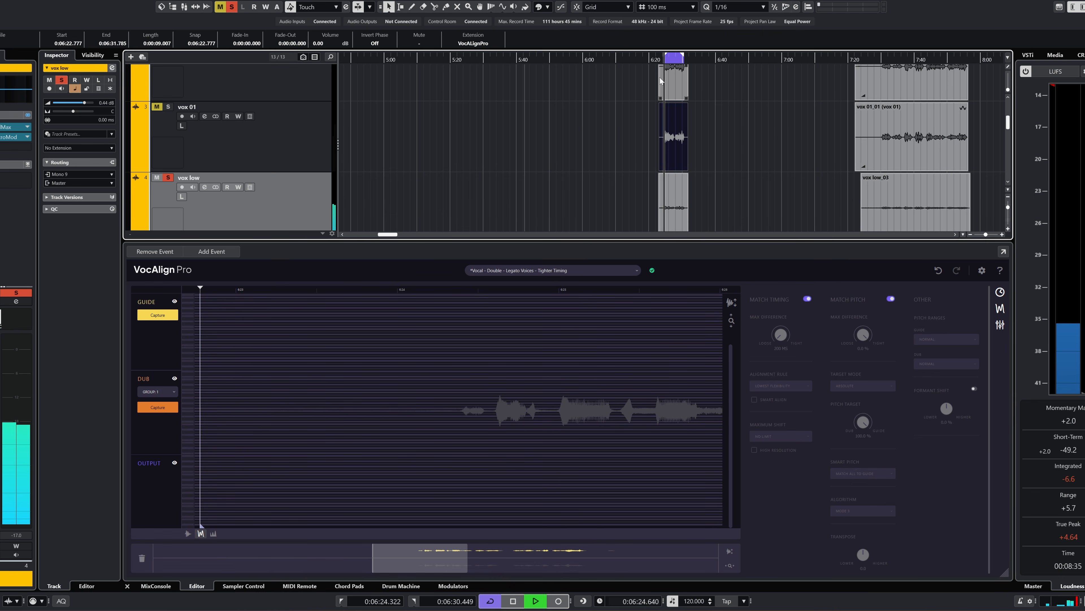
Step: Select the short vox low event inside the looped range
left_click(663, 216)
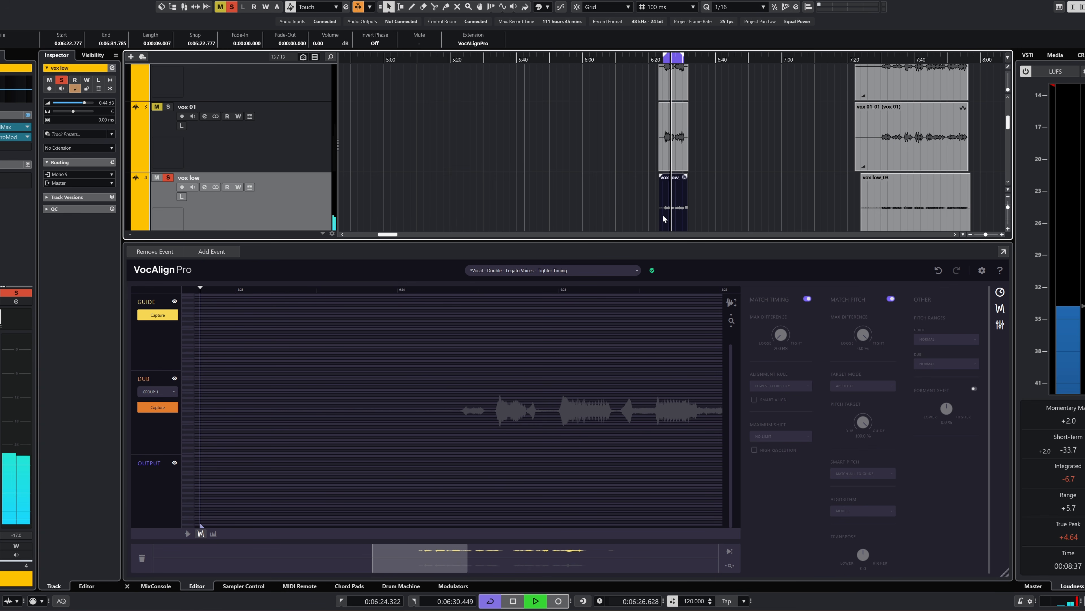